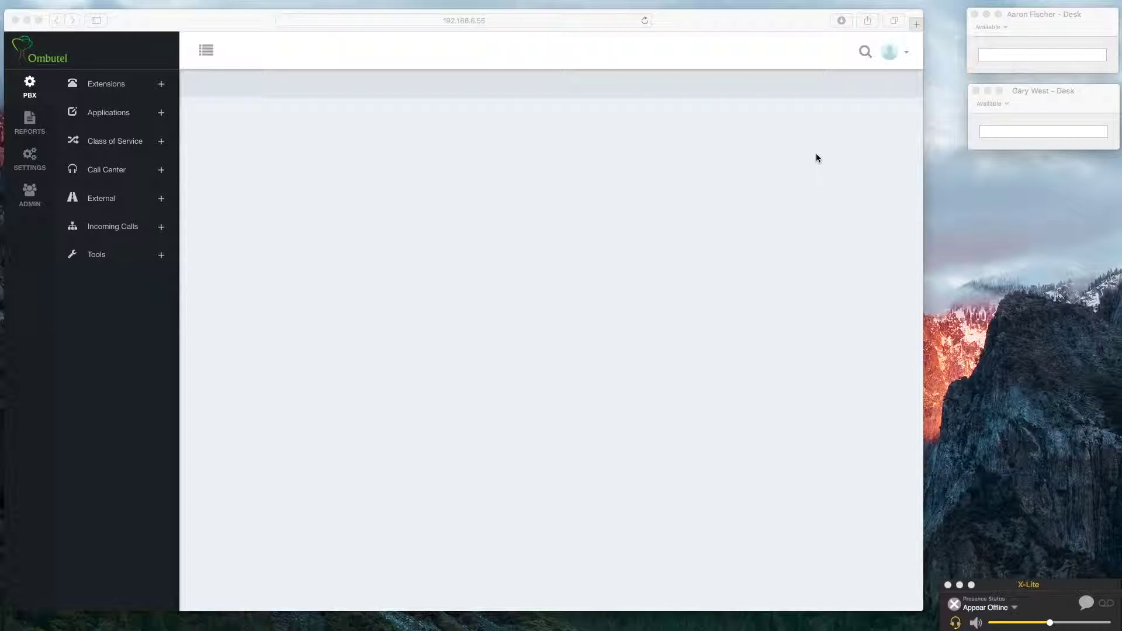
# Step: Switch between the desk phone windows and raise X-Lite to show its full dial pad
pyautogui.click(1045, 22)
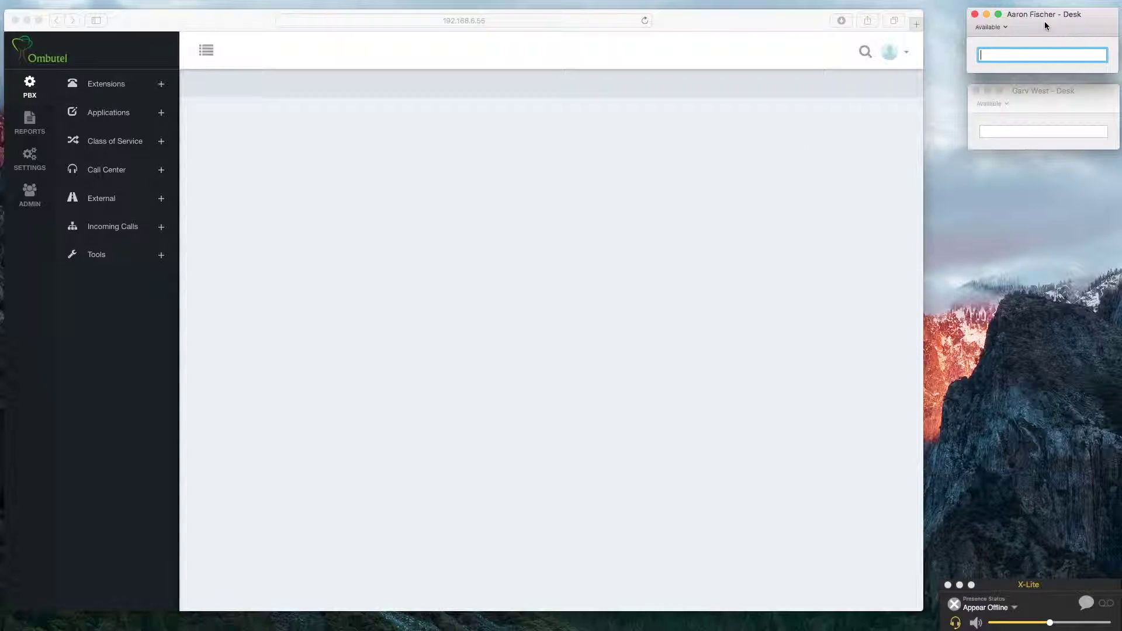
pyautogui.click(1041, 92)
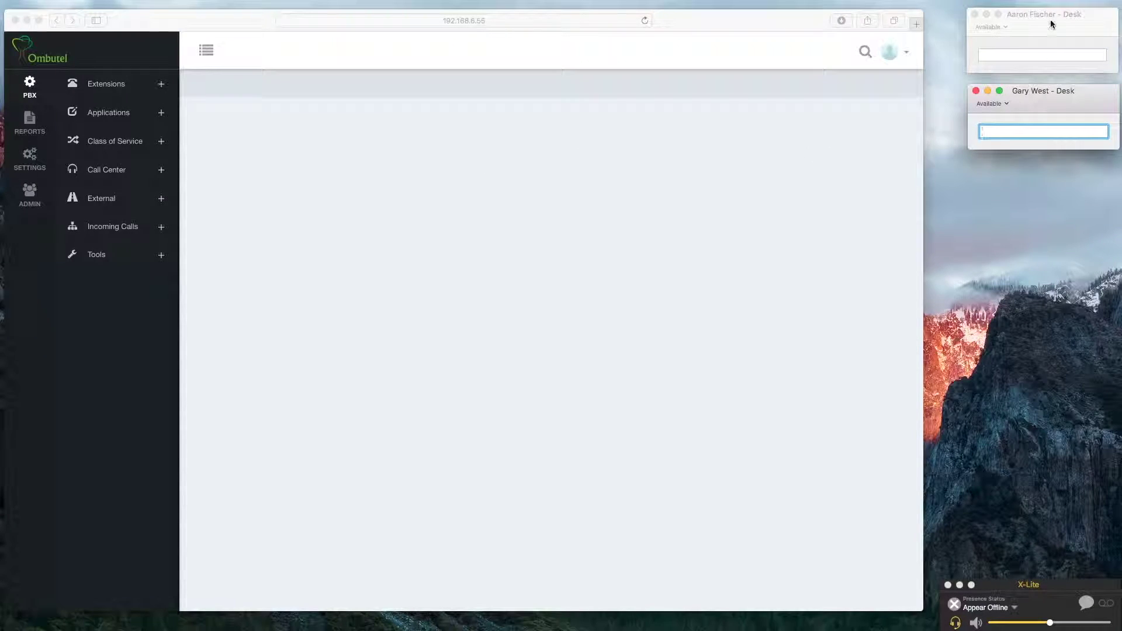
pyautogui.click(1051, 15)
pyautogui.click(1049, 93)
pyautogui.moveTo(1035, 587); pyautogui.dragTo(1037, 350)
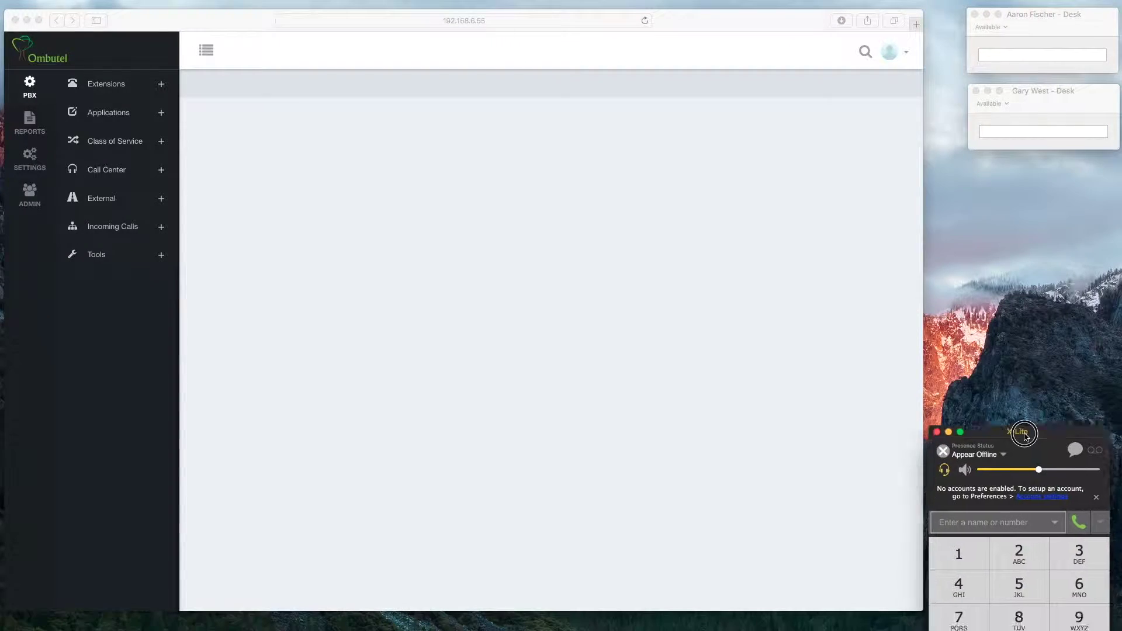
pyautogui.moveTo(1036, 350); pyautogui.dragTo(1037, 353)
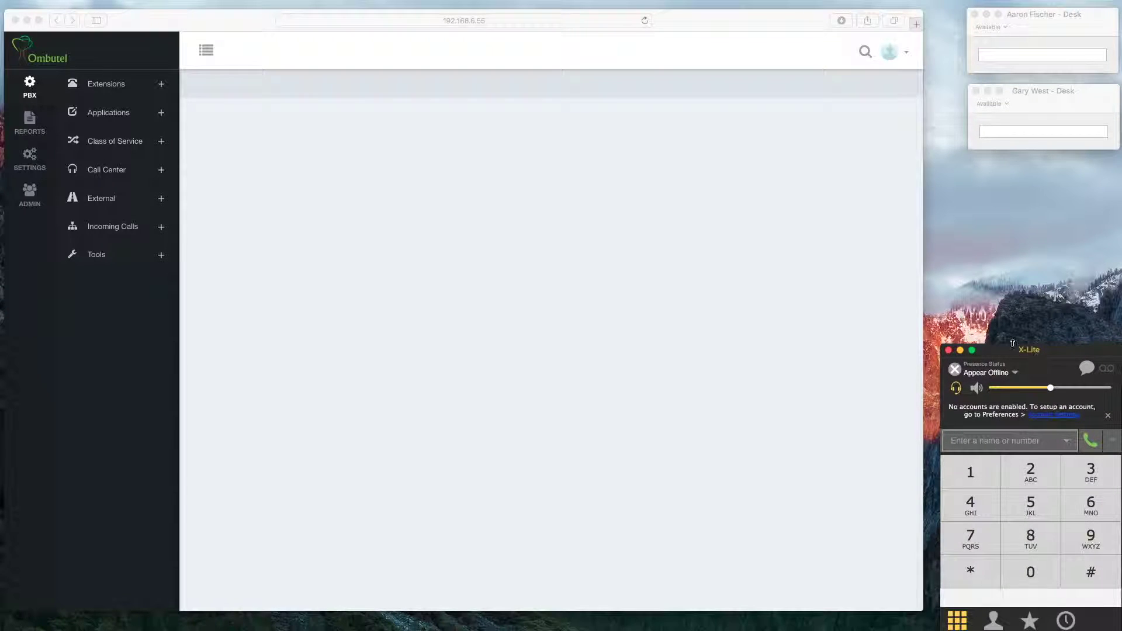
pyautogui.click(865, 51)
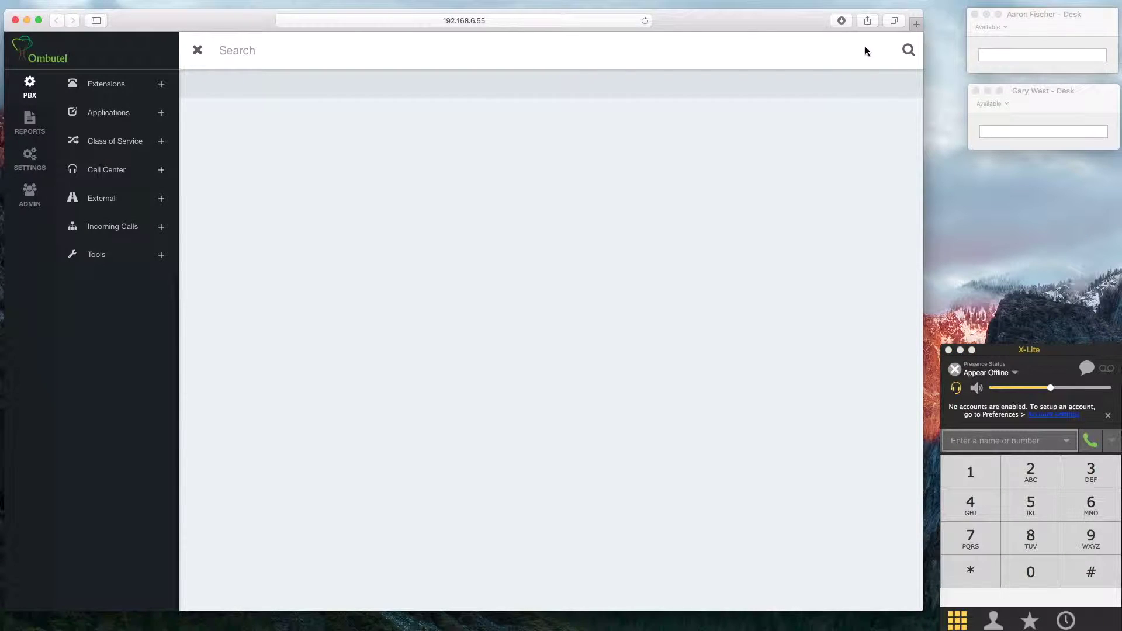
pyautogui.press('Return')
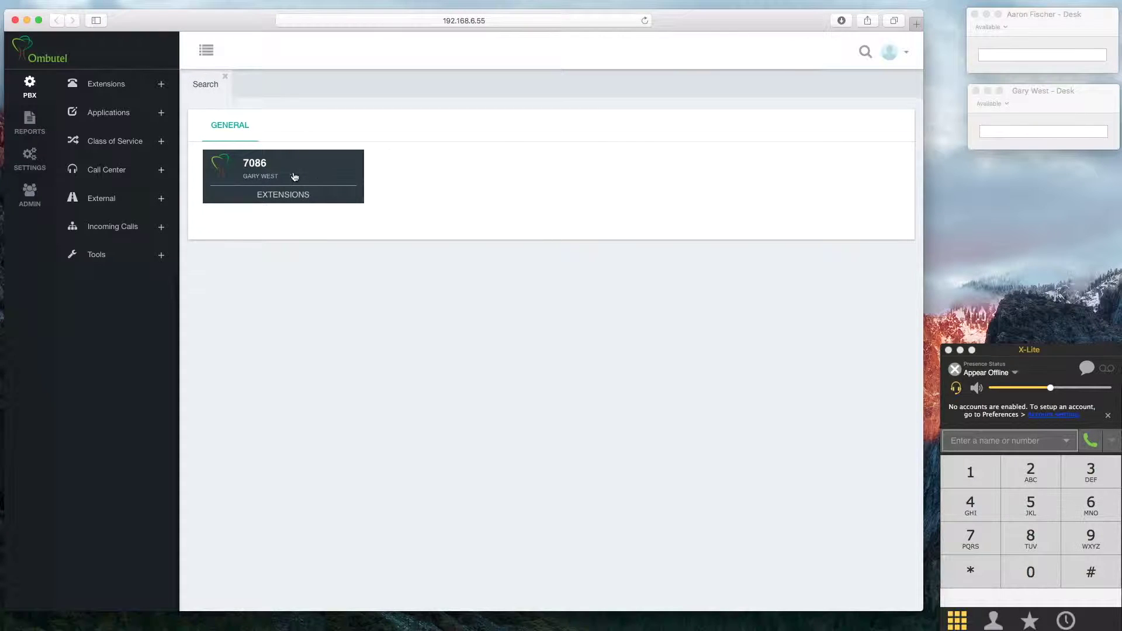
pyautogui.click(275, 176)
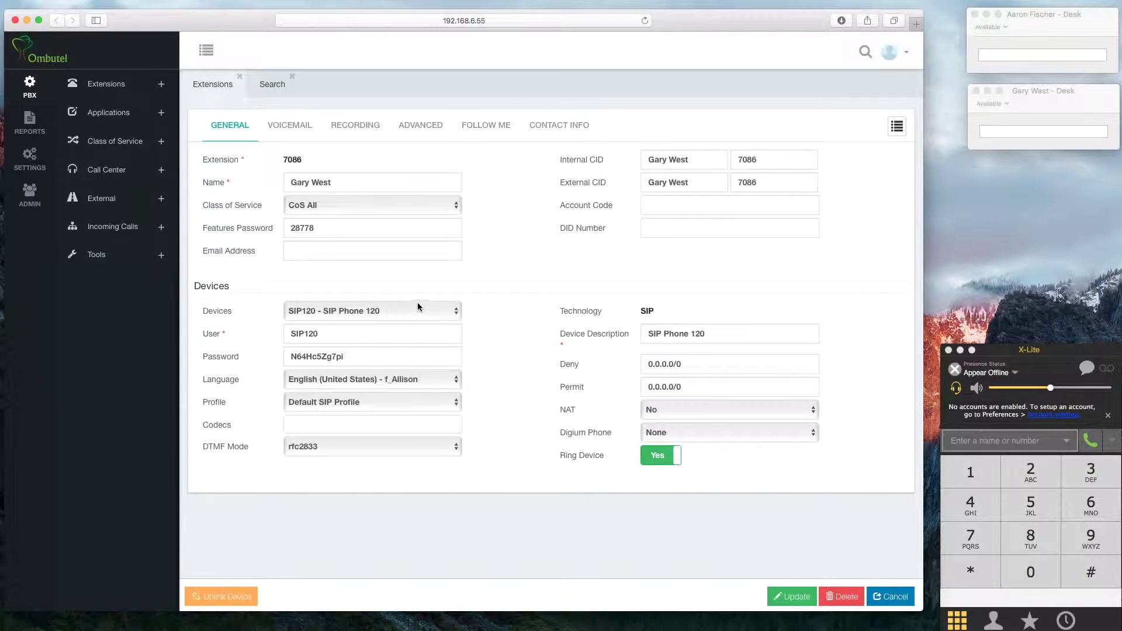
pyautogui.click(1021, 126)
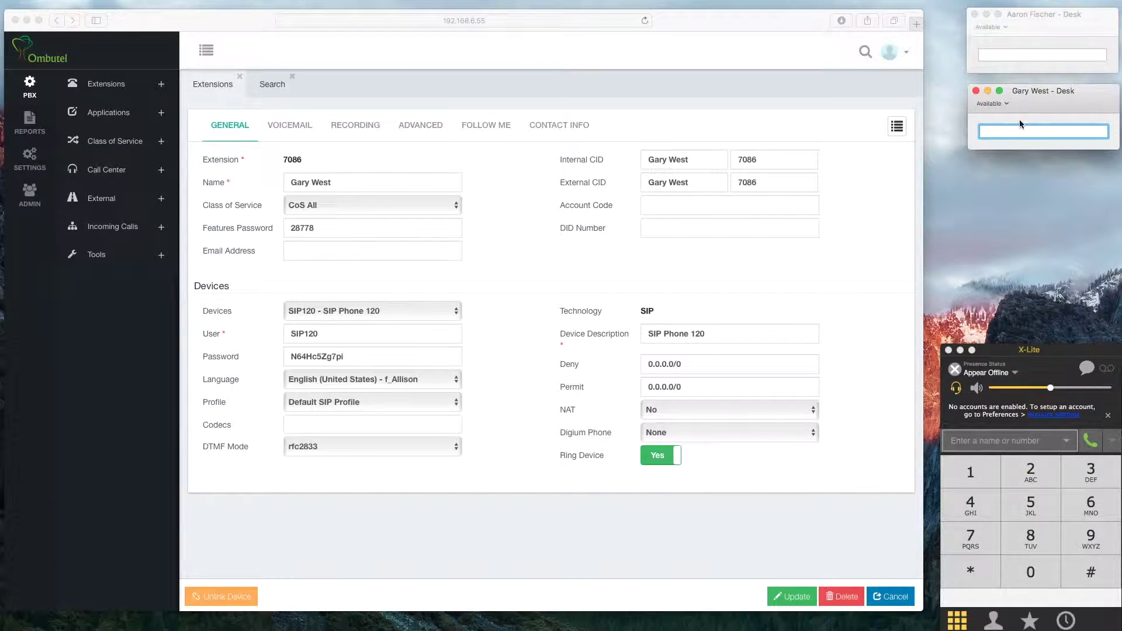
pyautogui.click(429, 312)
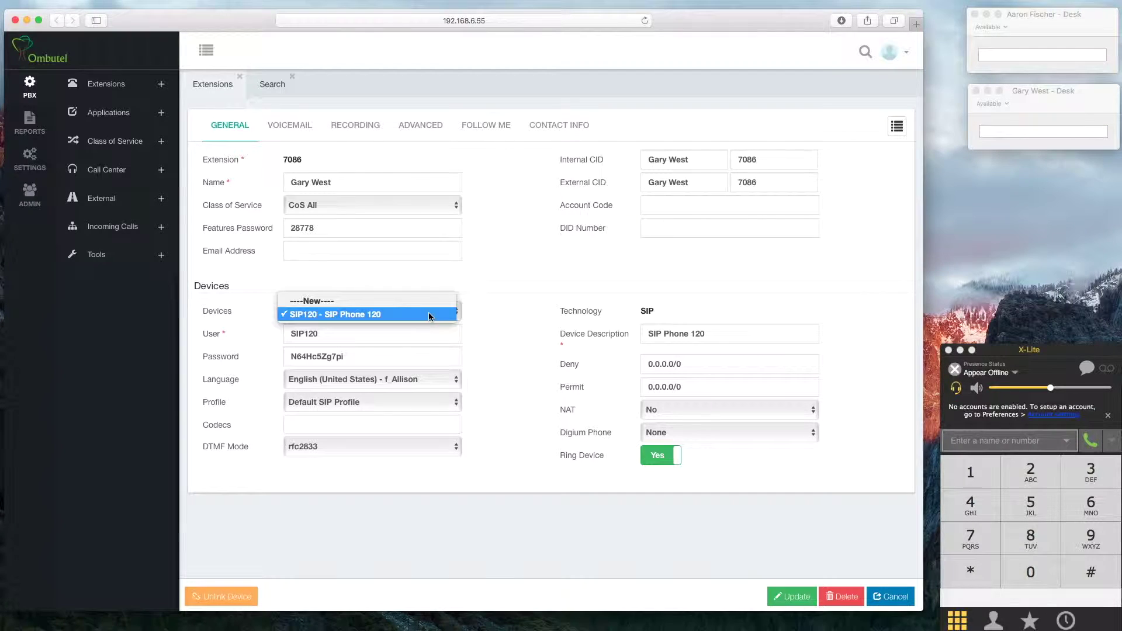
pyautogui.click(346, 301)
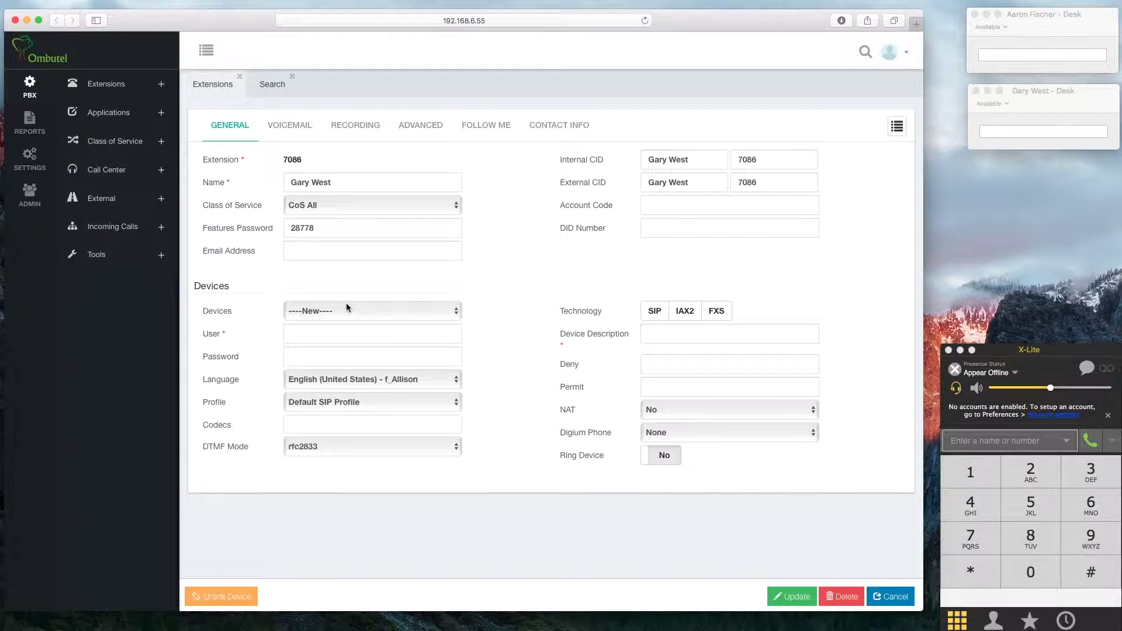
pyautogui.click(365, 339)
pyautogui.write('SIP')
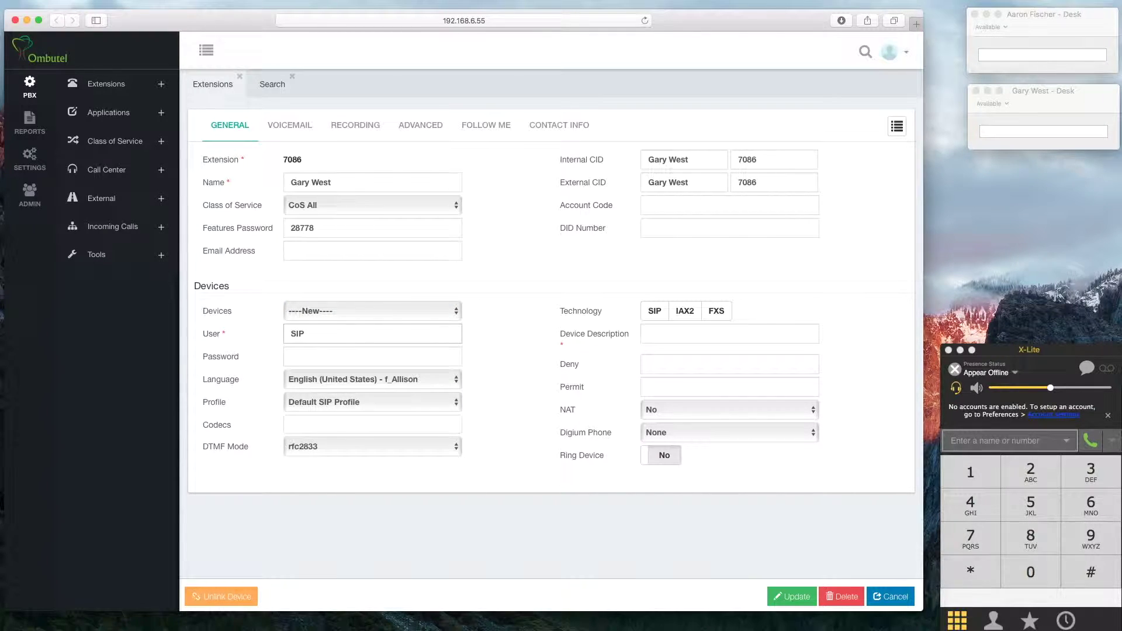
pyautogui.write('399')
pyautogui.click(661, 313)
pyautogui.click(659, 333)
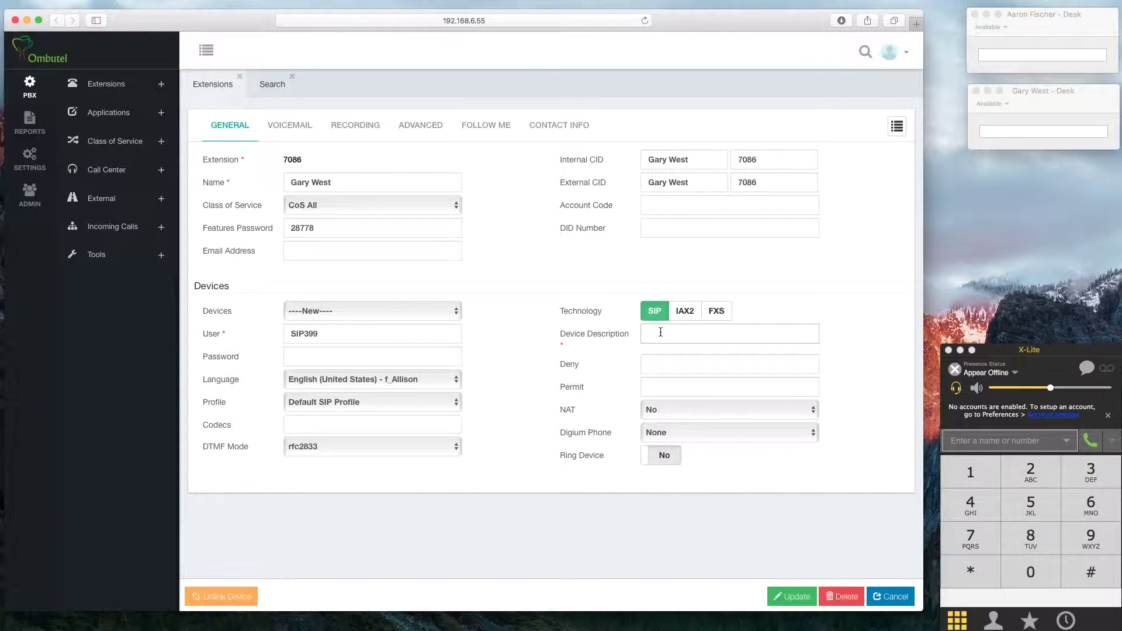
pyautogui.write('SIP')
pyautogui.write('399 0')
pyautogui.press('BackSpace')
pyautogui.press('BackSpace')
pyautogui.write('ile')
pyautogui.click(380, 361)
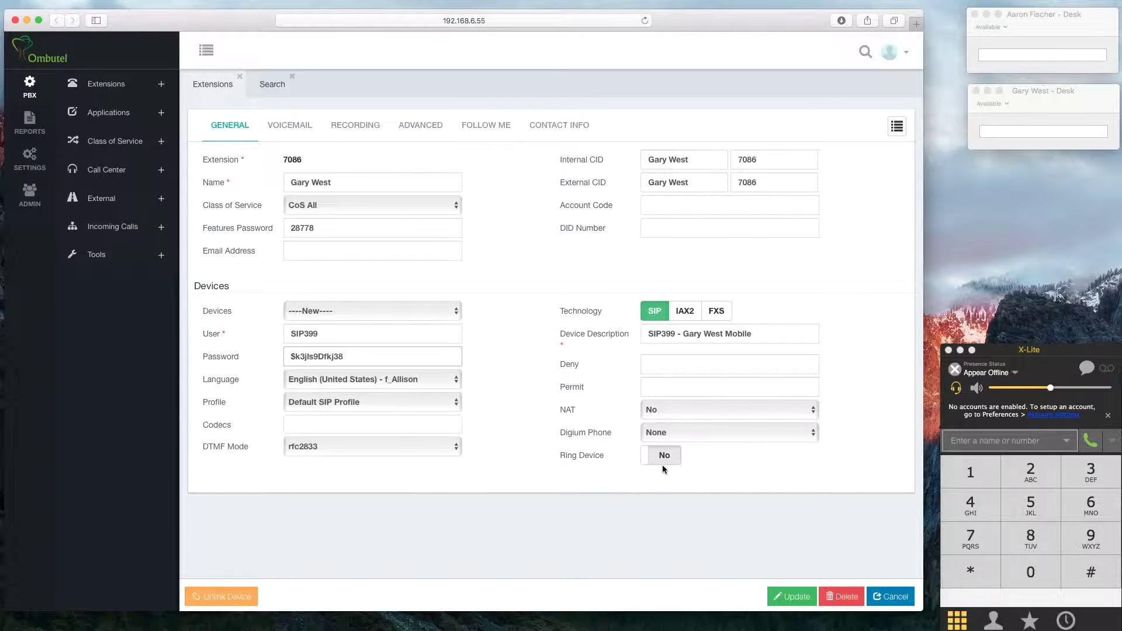
# Step: Set SIP399 to ring, save it to extension 7086, and apply the configuration
pyautogui.click(664, 461)
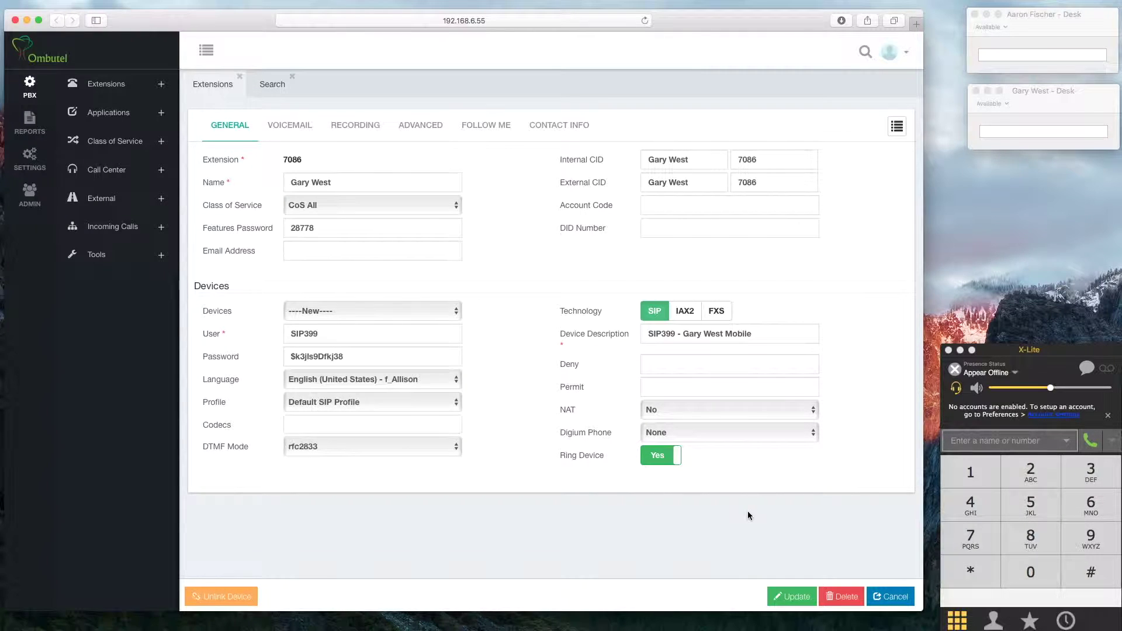
pyautogui.click(793, 601)
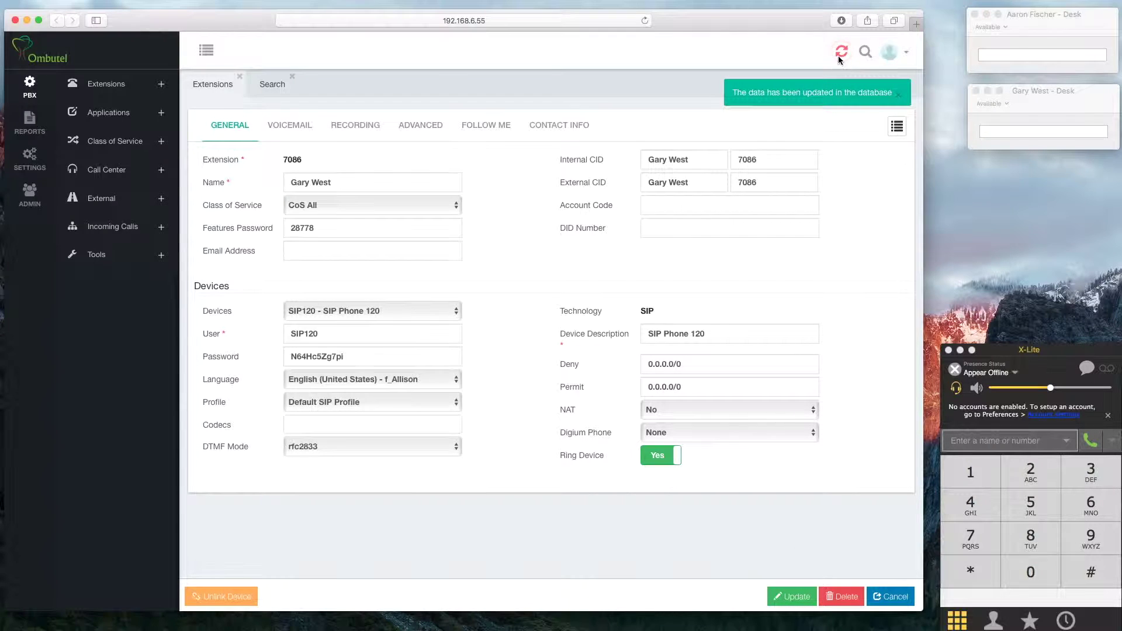
pyautogui.click(895, 94)
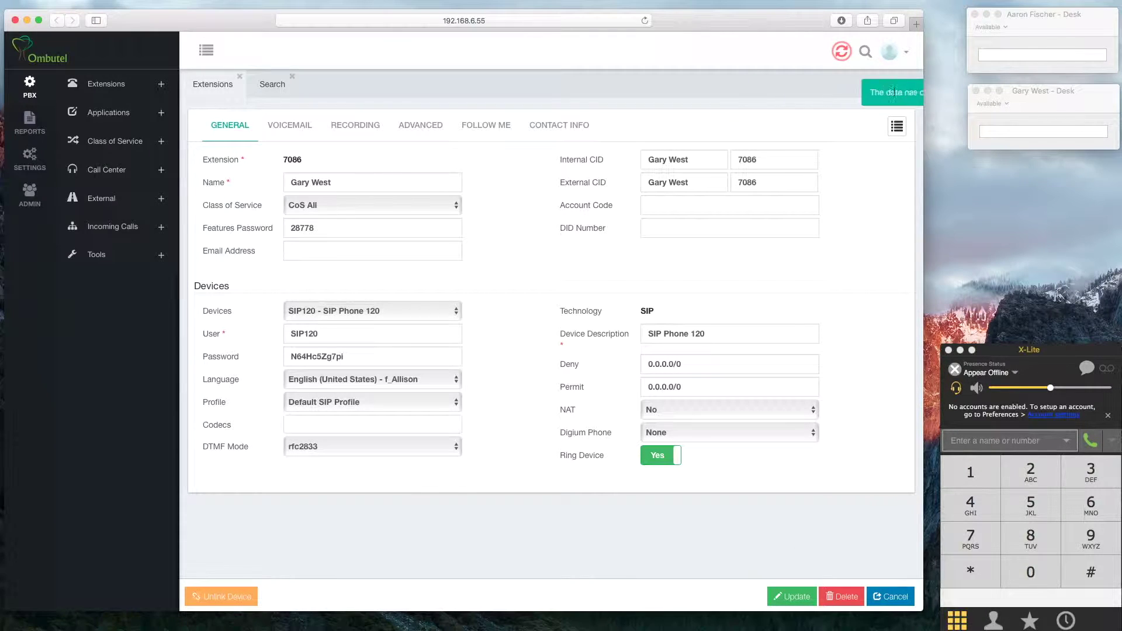
pyautogui.click(842, 61)
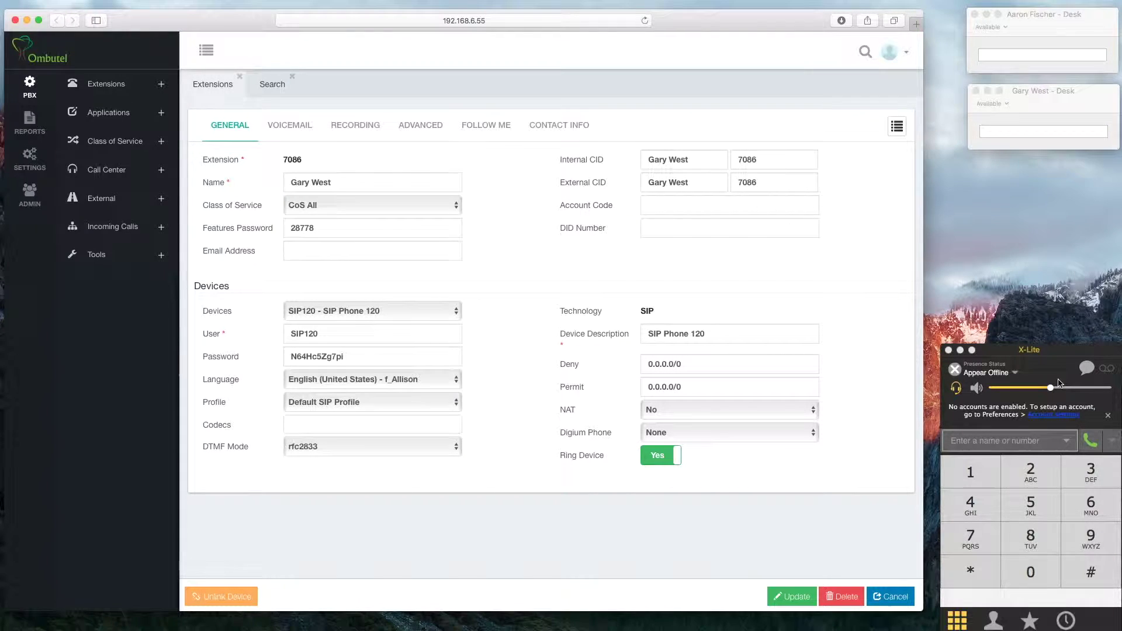
# Step: Register X-Lite as SIP399 on domain 192.168.6.55 using the pasted device password
pyautogui.click(1052, 419)
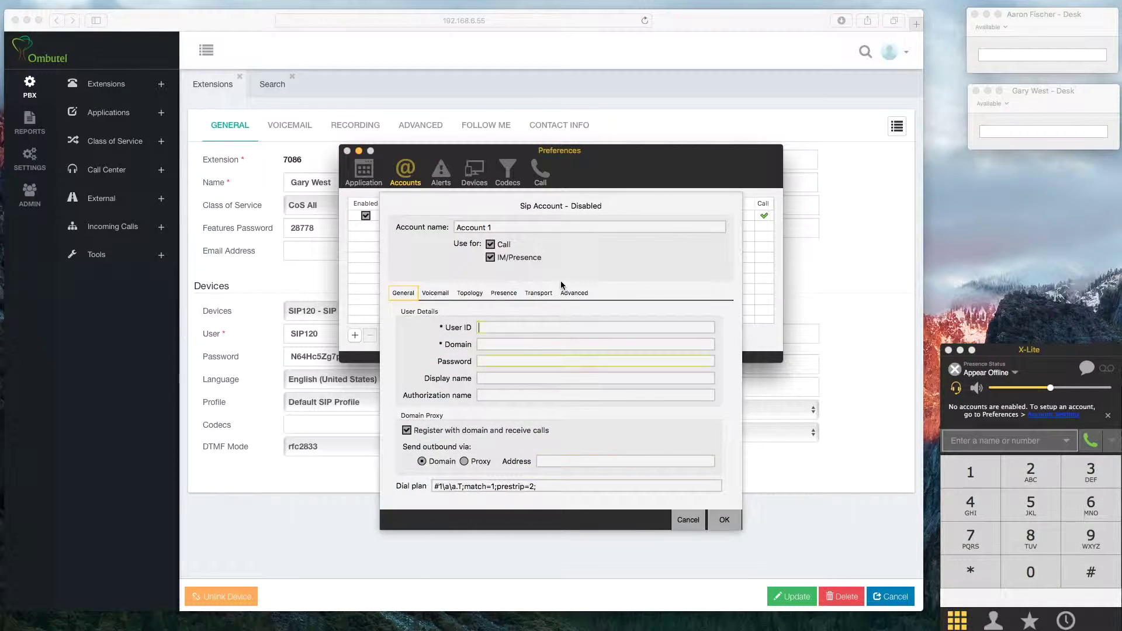
pyautogui.write('S')
pyautogui.write('IP399')
pyautogui.press('Tab')
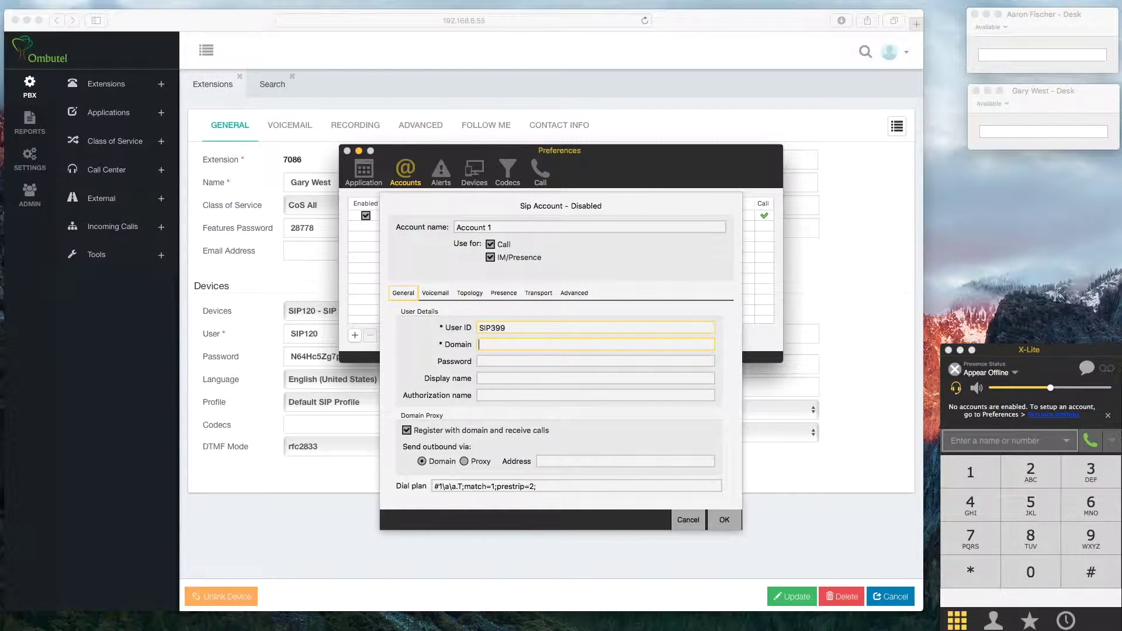
pyautogui.write('192.')
pyautogui.write('168.')
pyautogui.write('6.55')
pyautogui.click(482, 359)
pyautogui.press('super+v')
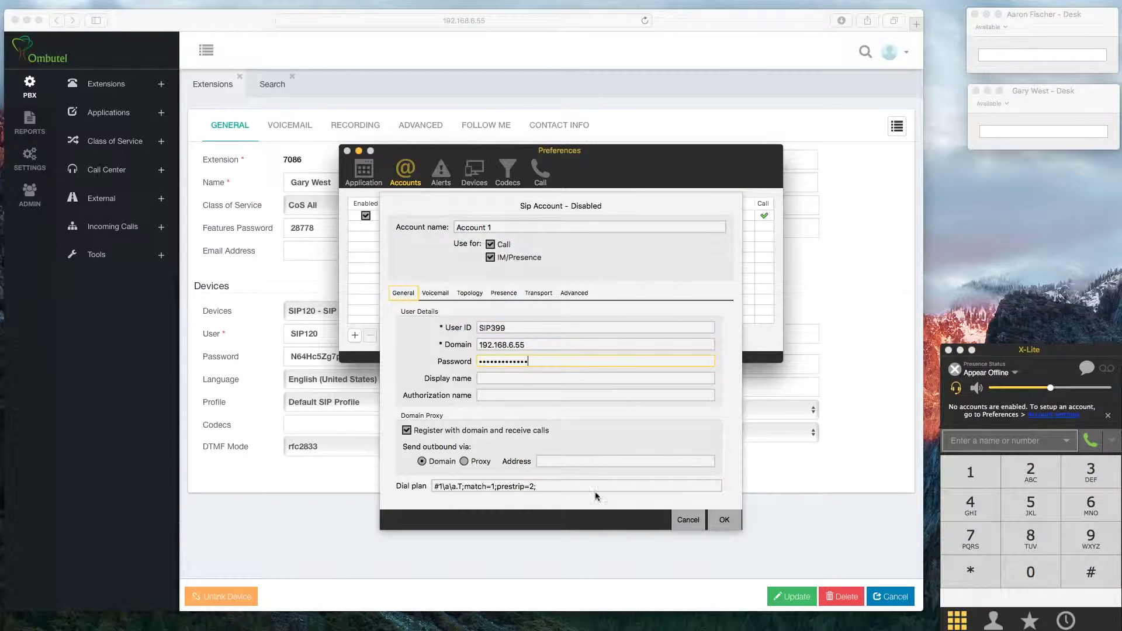
pyautogui.click(723, 521)
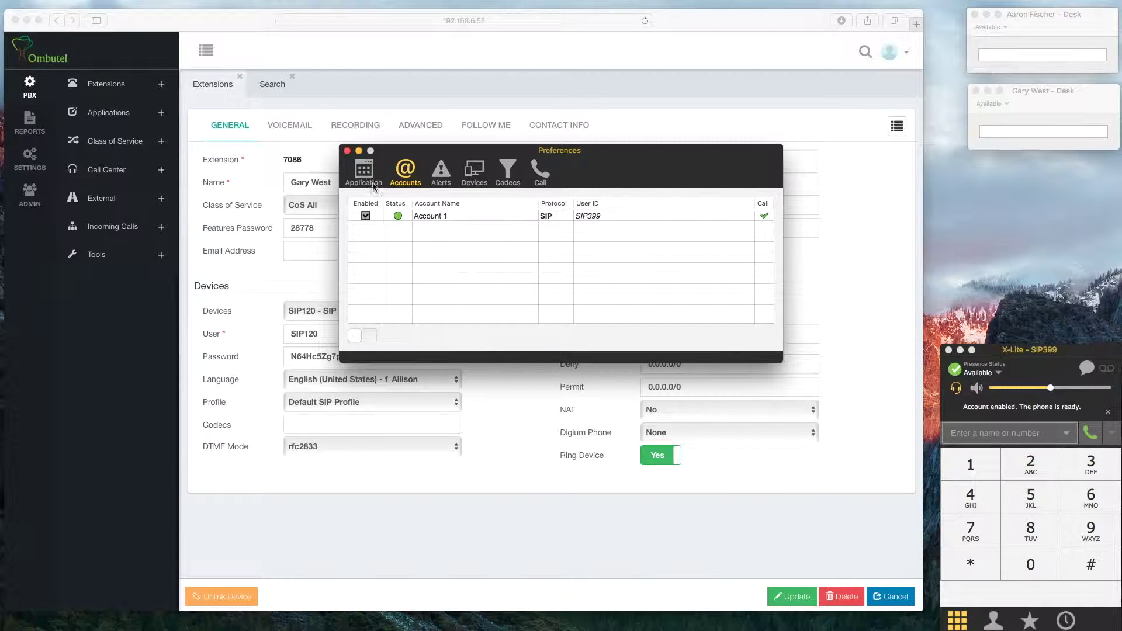
pyautogui.click(347, 151)
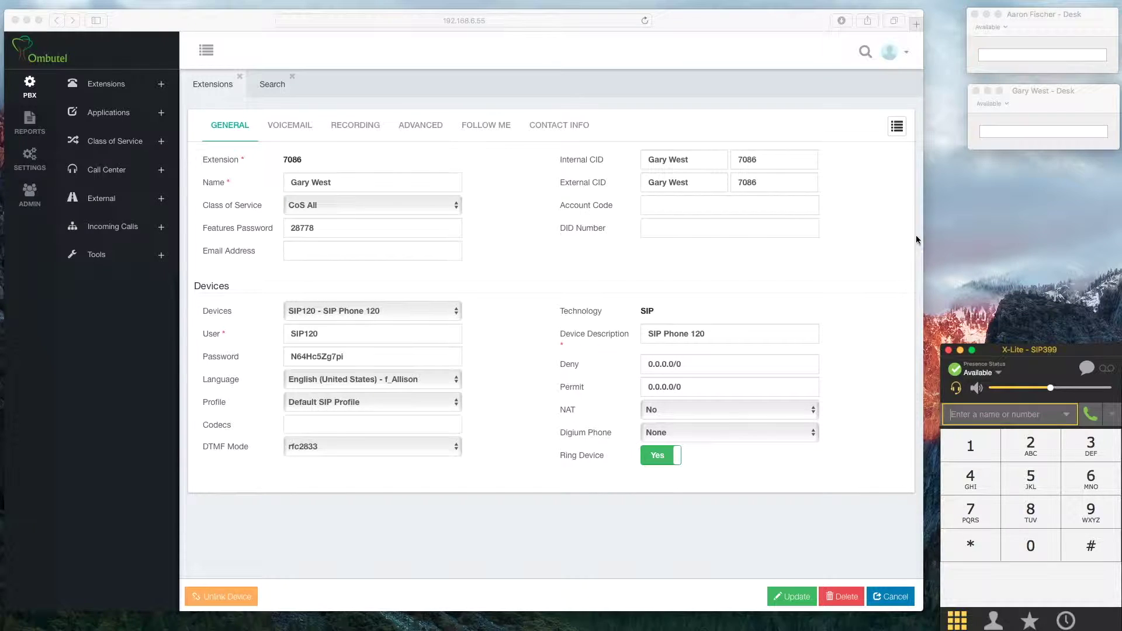
# Step: Call 7257 from the SIP399 softphone, answer it on the desk phone, then hang up
pyautogui.click(896, 128)
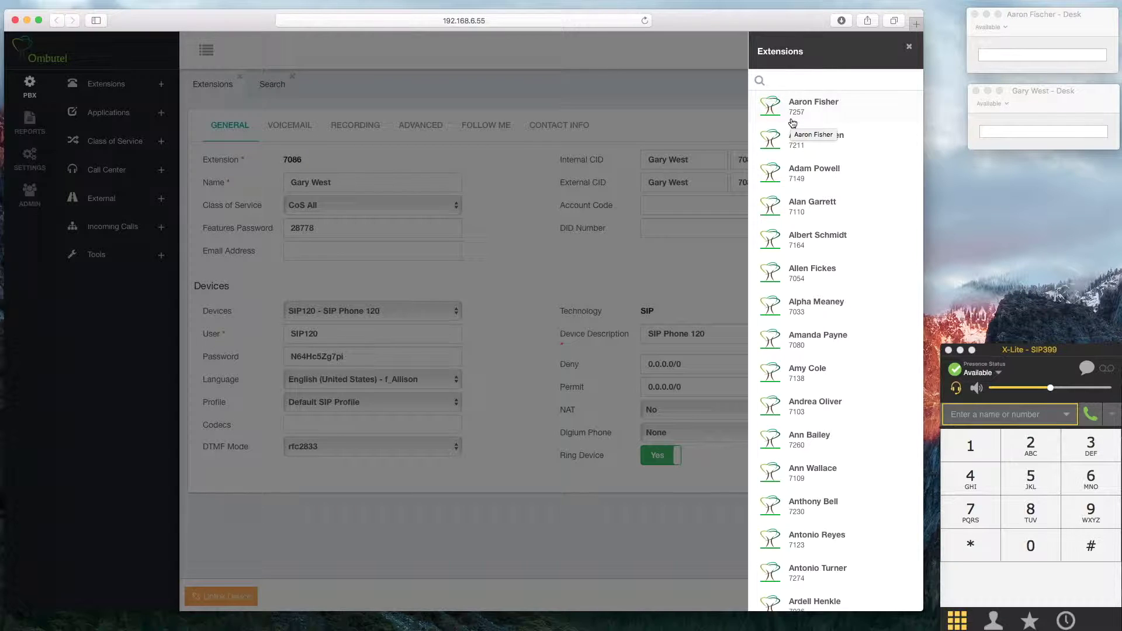
pyautogui.click(735, 122)
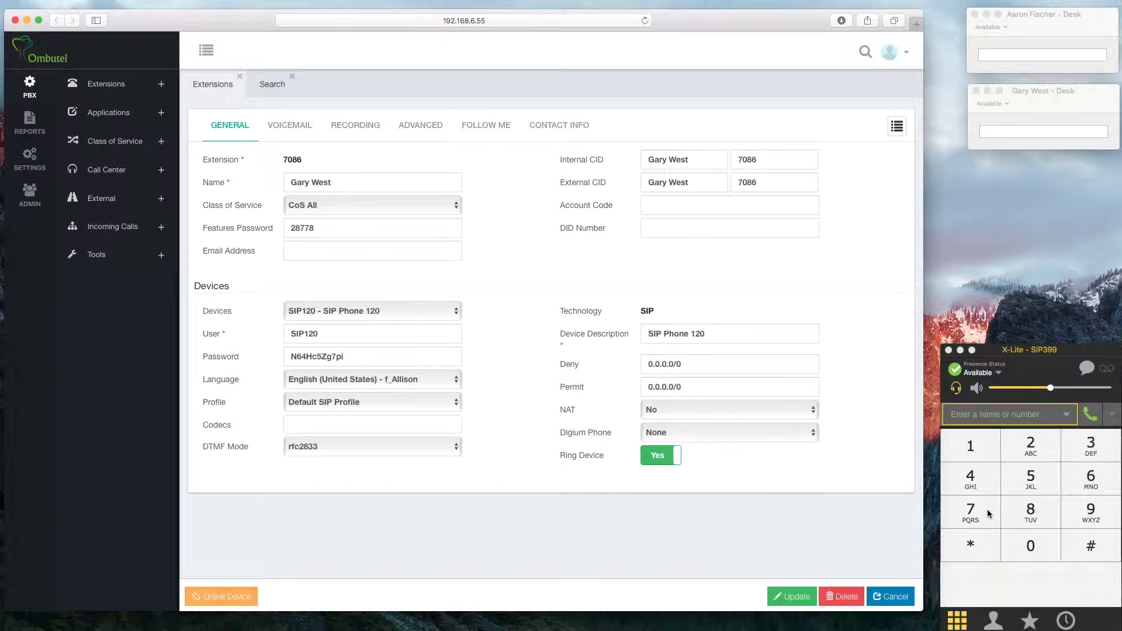
pyautogui.click(1031, 589)
pyautogui.write('72')
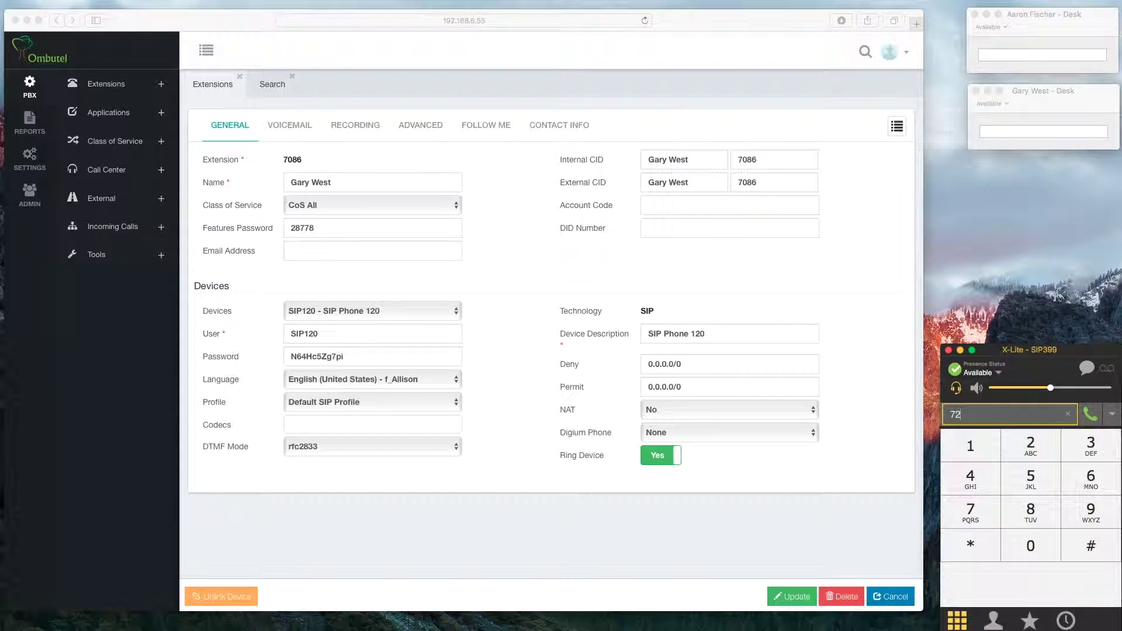
pyautogui.write('57')
pyautogui.press('Return')
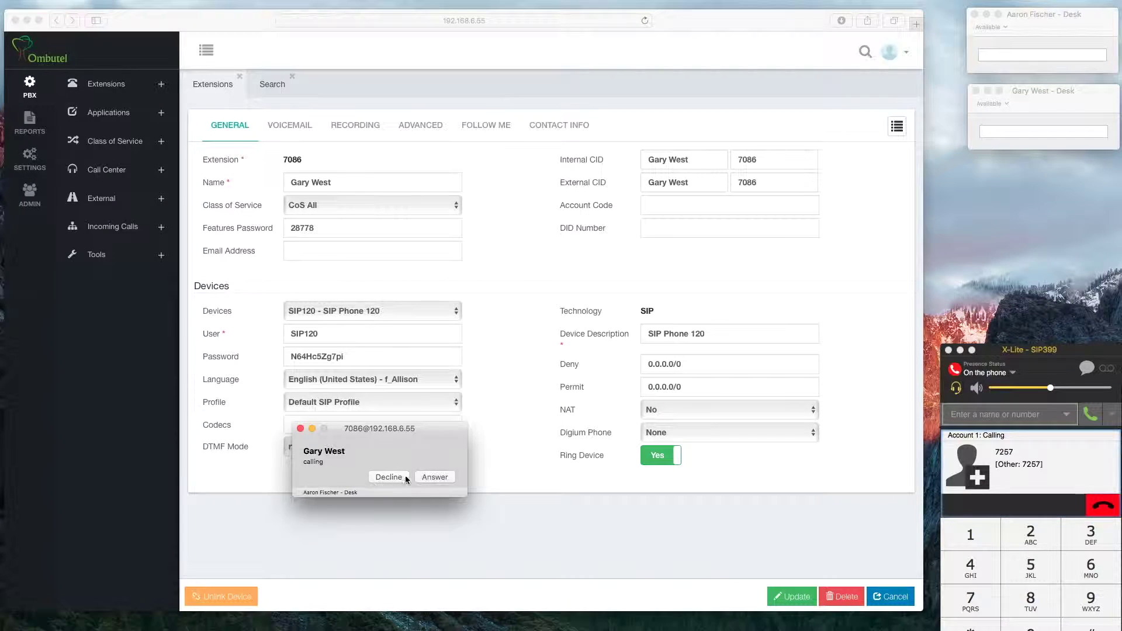
pyautogui.click(441, 477)
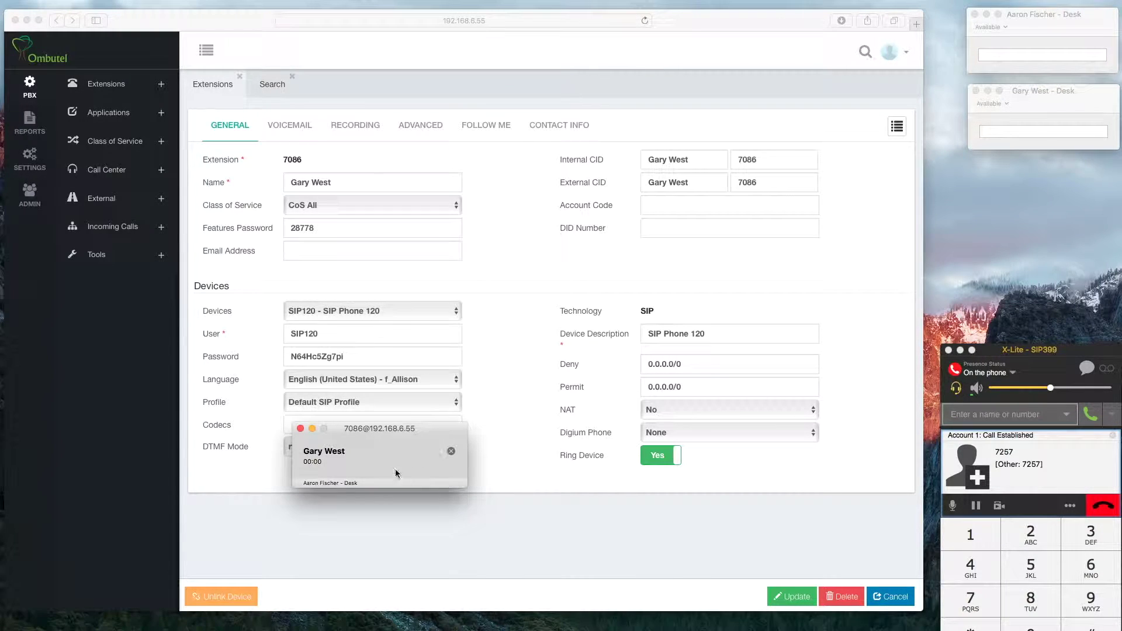
pyautogui.click(452, 453)
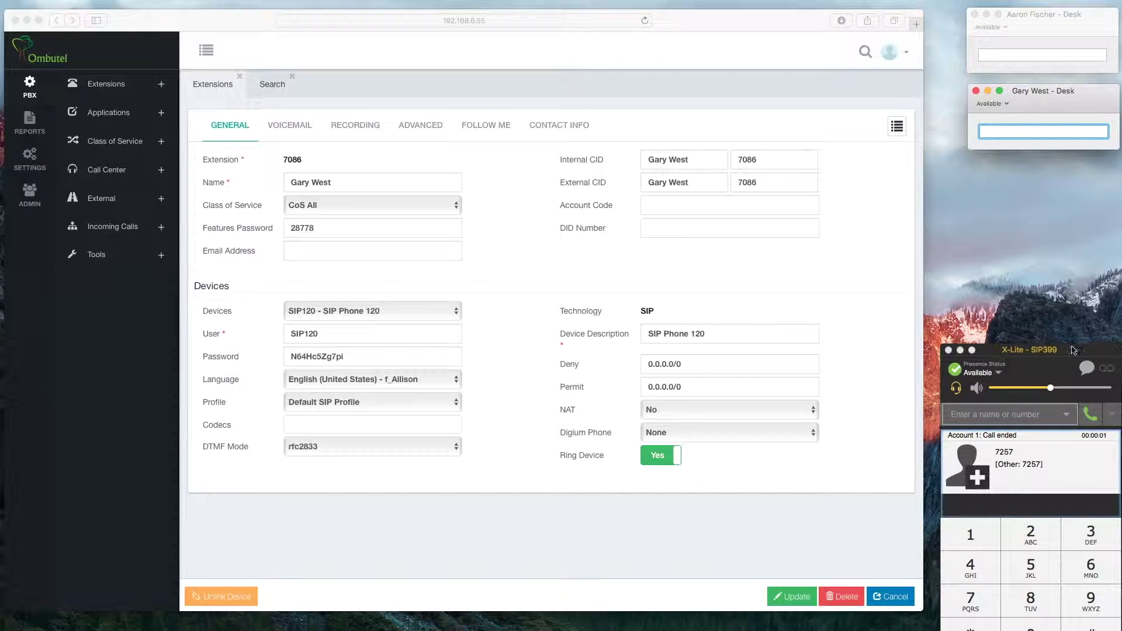
pyautogui.click(1026, 55)
pyautogui.write('7086')
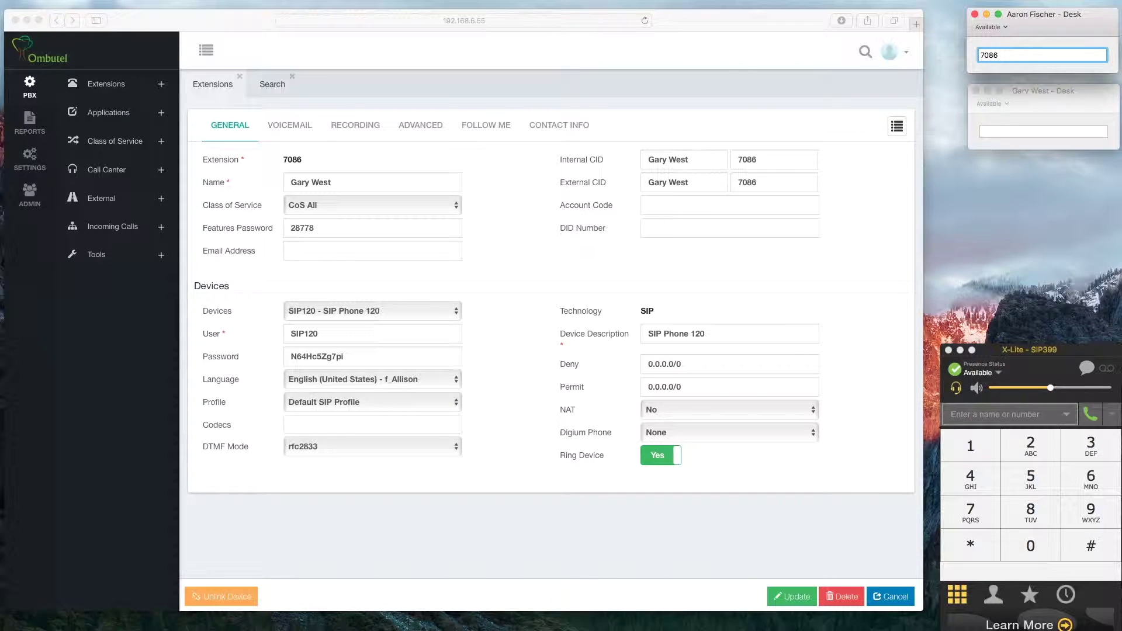
# Step: Dial 7086 from the other desk phone, confirm SIP399 rings, and reject the call
pyautogui.press('Return')
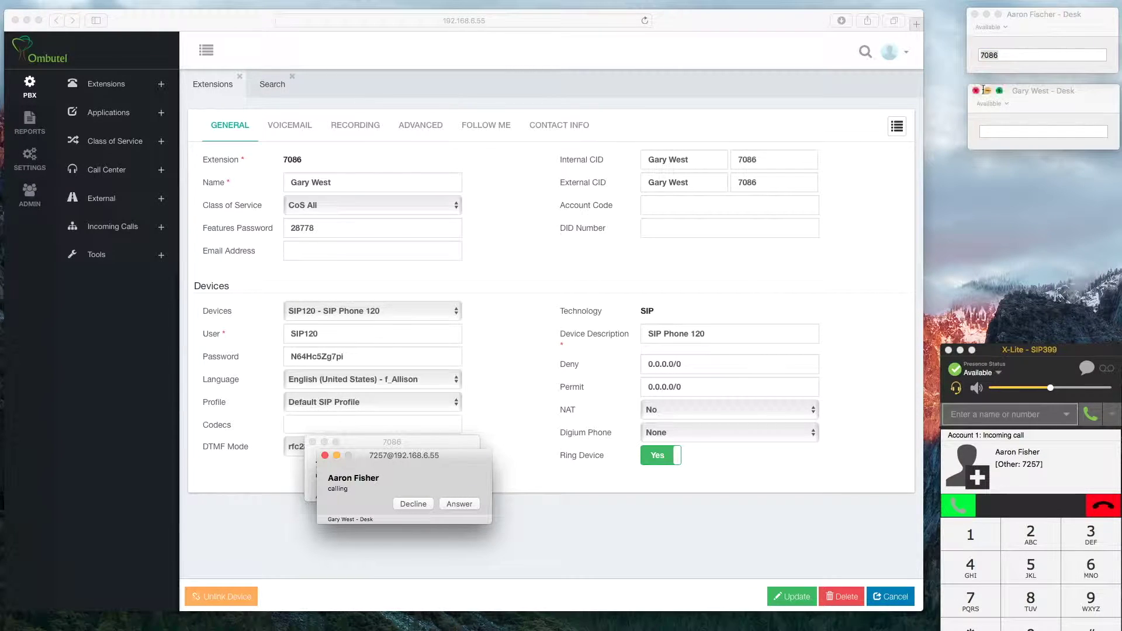
pyautogui.moveTo(429, 463); pyautogui.dragTo(623, 445)
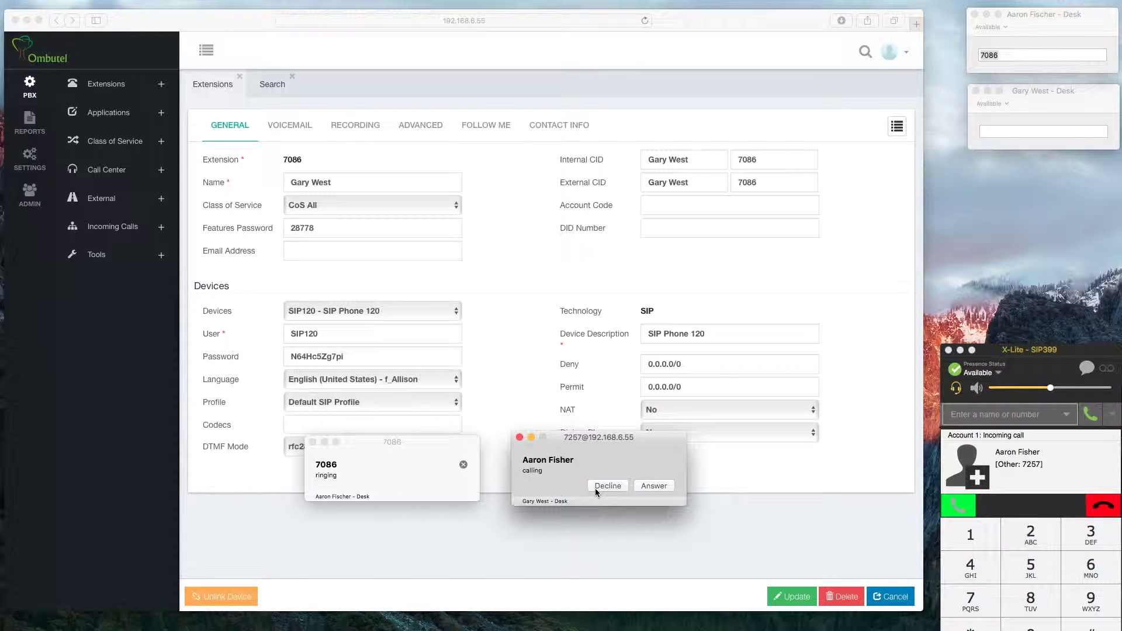
pyautogui.click(1103, 506)
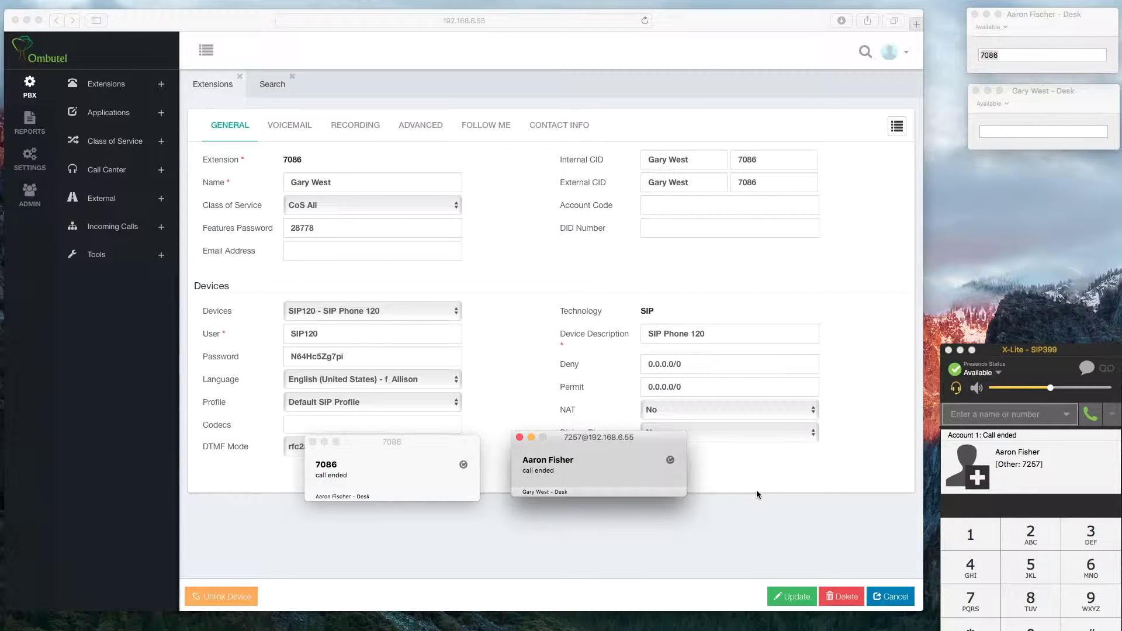
pyautogui.click(519, 437)
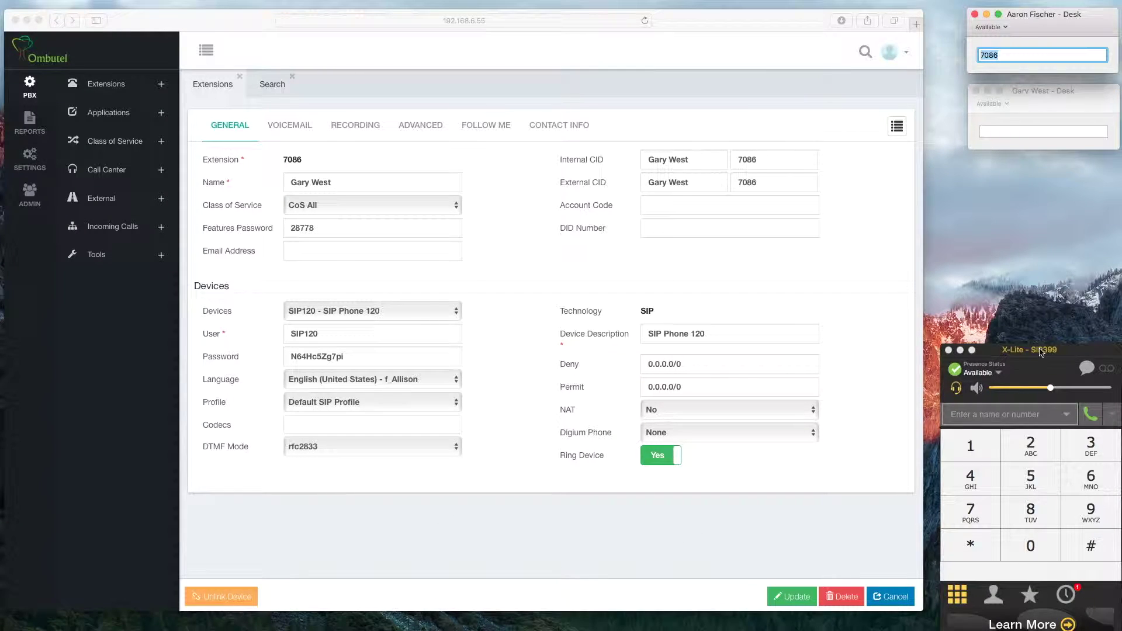
pyautogui.press('BackSpace')
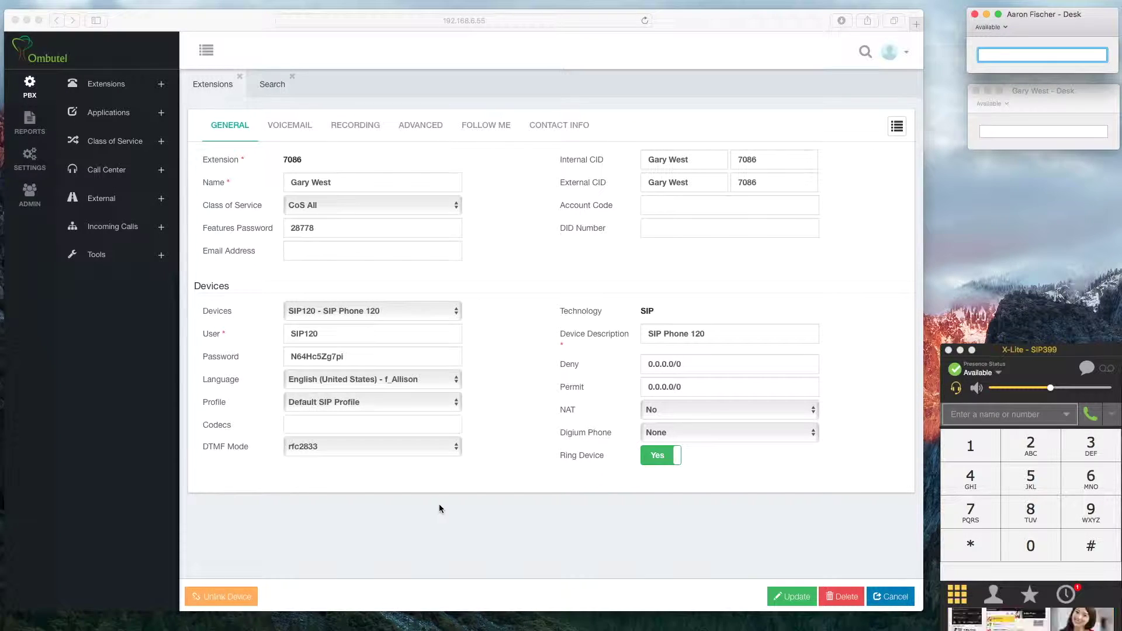
pyautogui.click(457, 314)
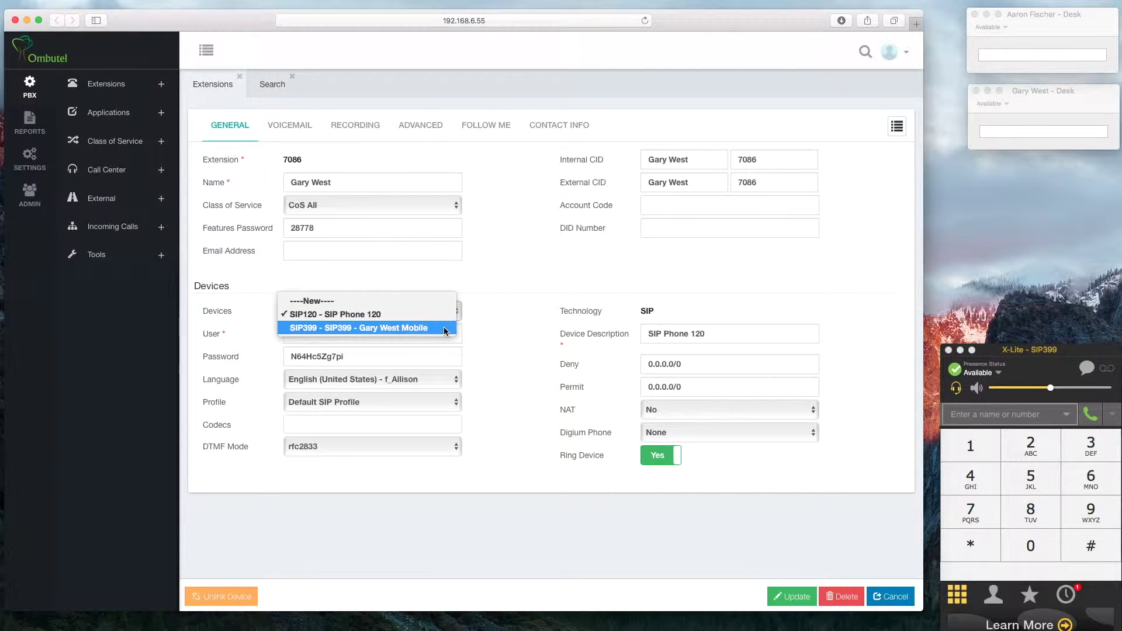
pyautogui.click(446, 331)
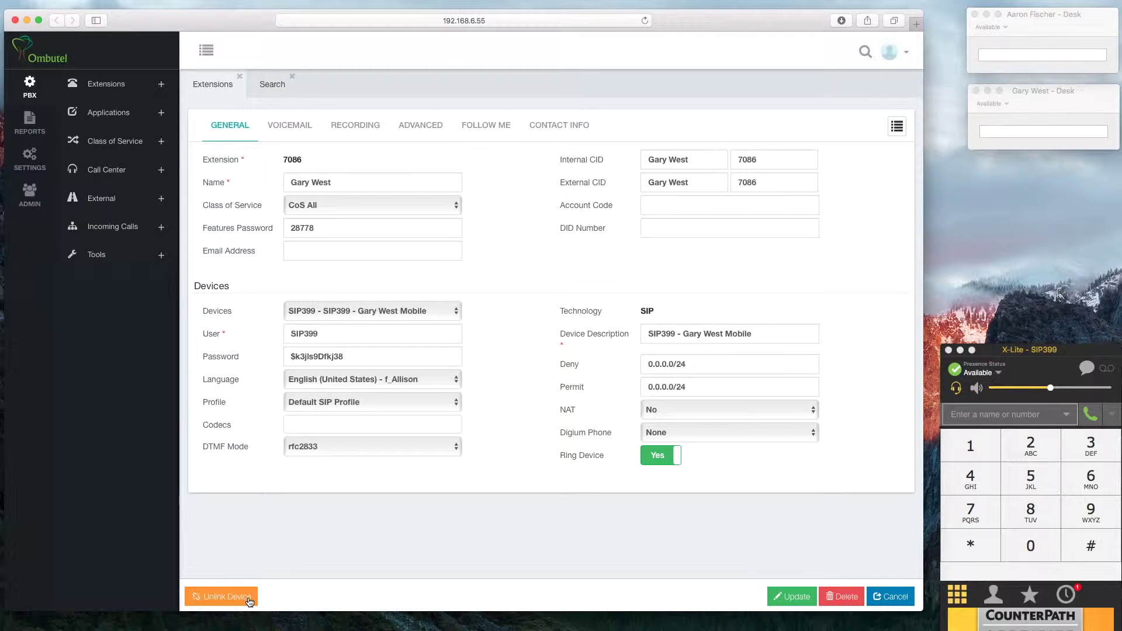
pyautogui.click(249, 600)
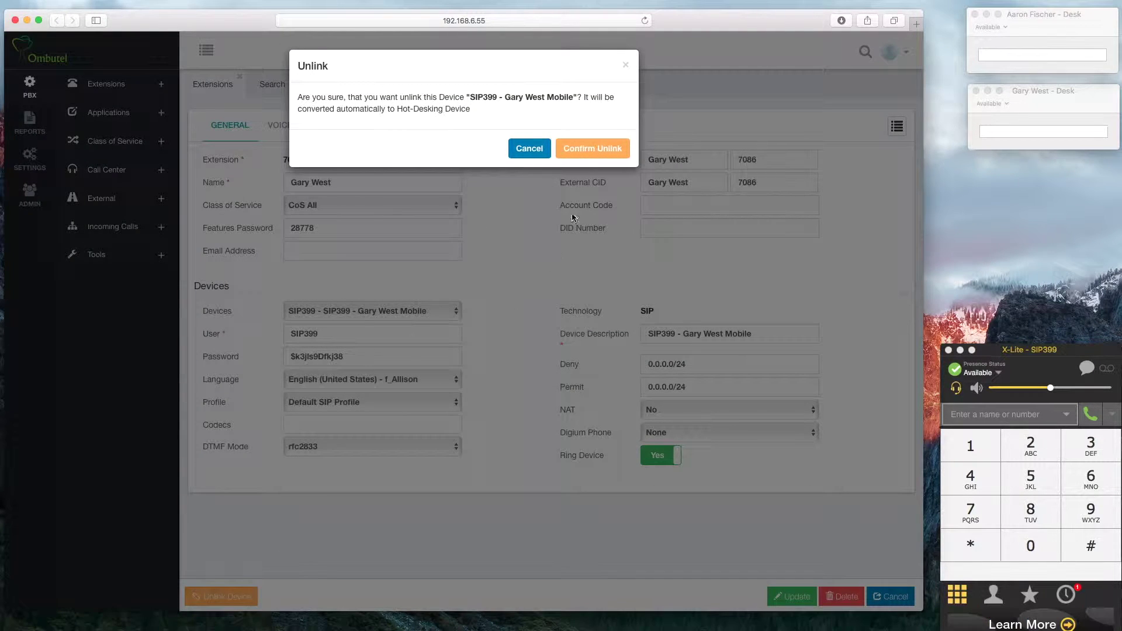
pyautogui.click(605, 149)
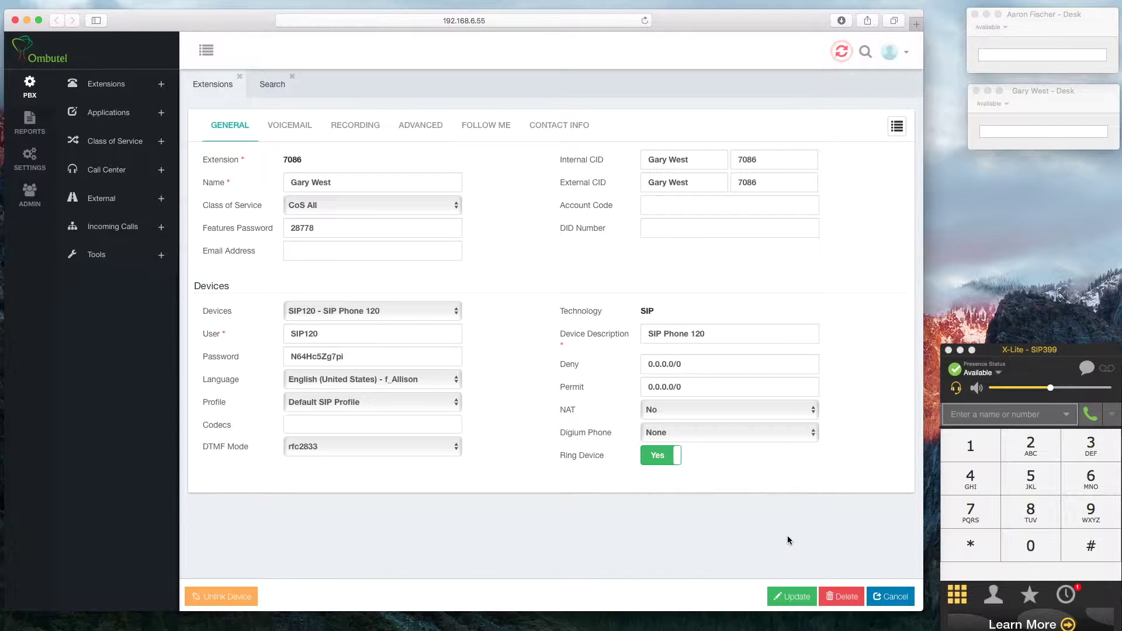
# Step: Apply the changes, then search 'SIP39' and open the SIP399 hot-desking record
pyautogui.click(841, 53)
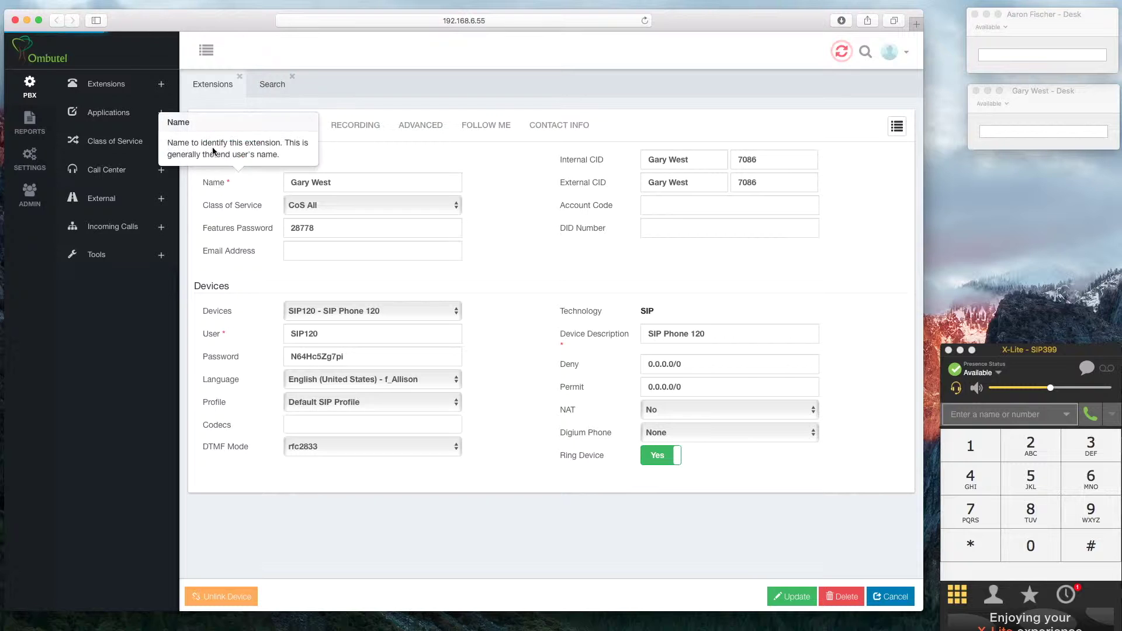
pyautogui.click(157, 86)
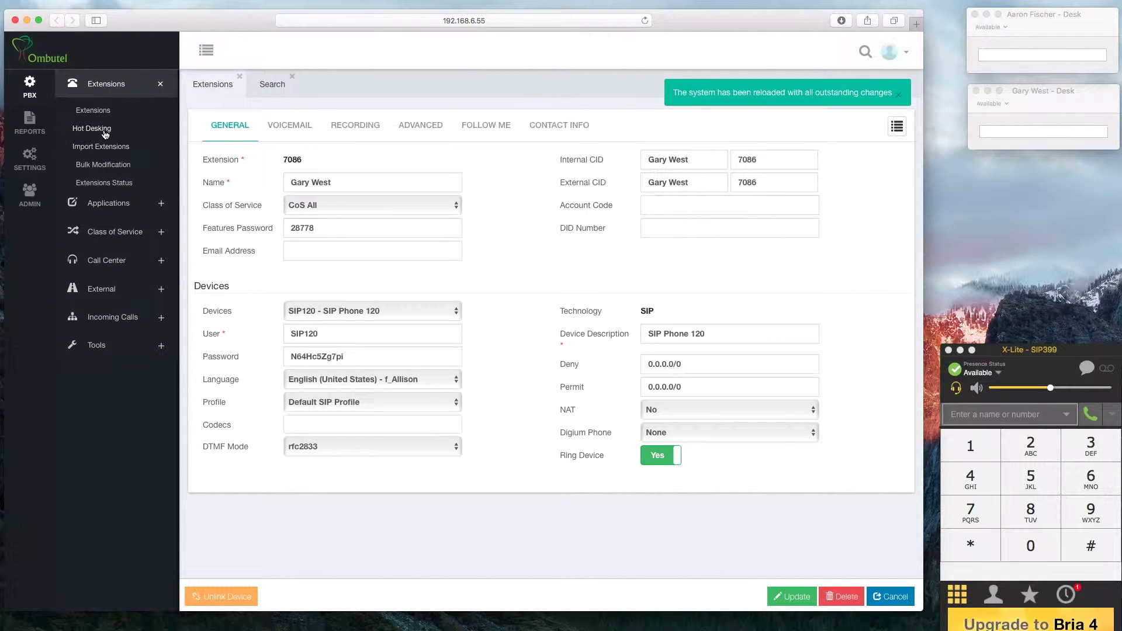
pyautogui.click(866, 52)
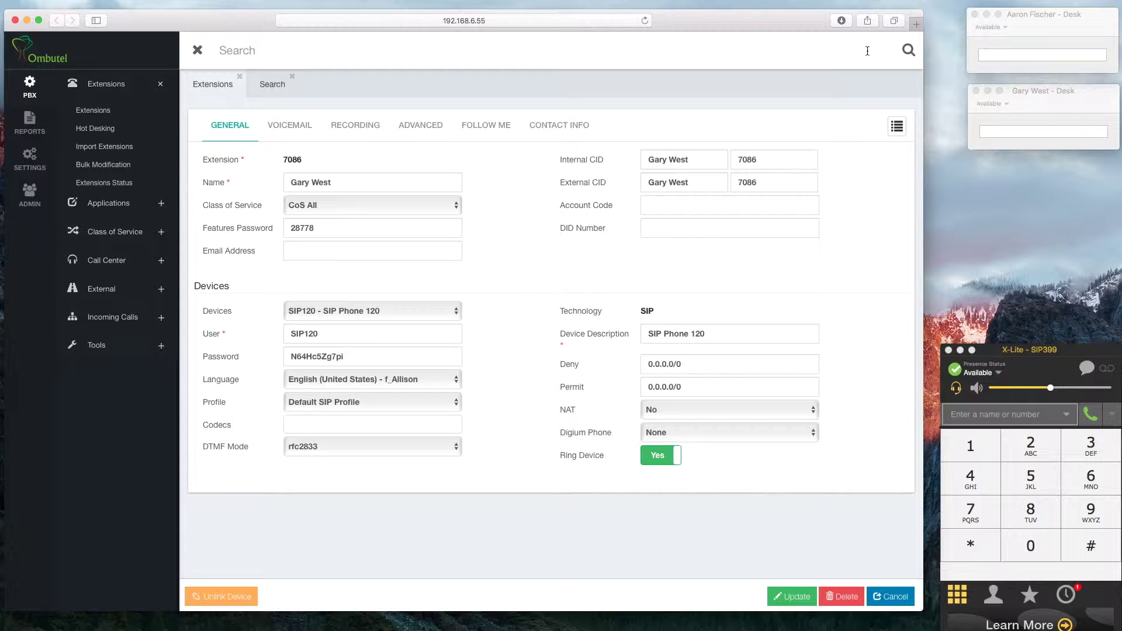
pyautogui.write('SIP399')
pyautogui.press('Return')
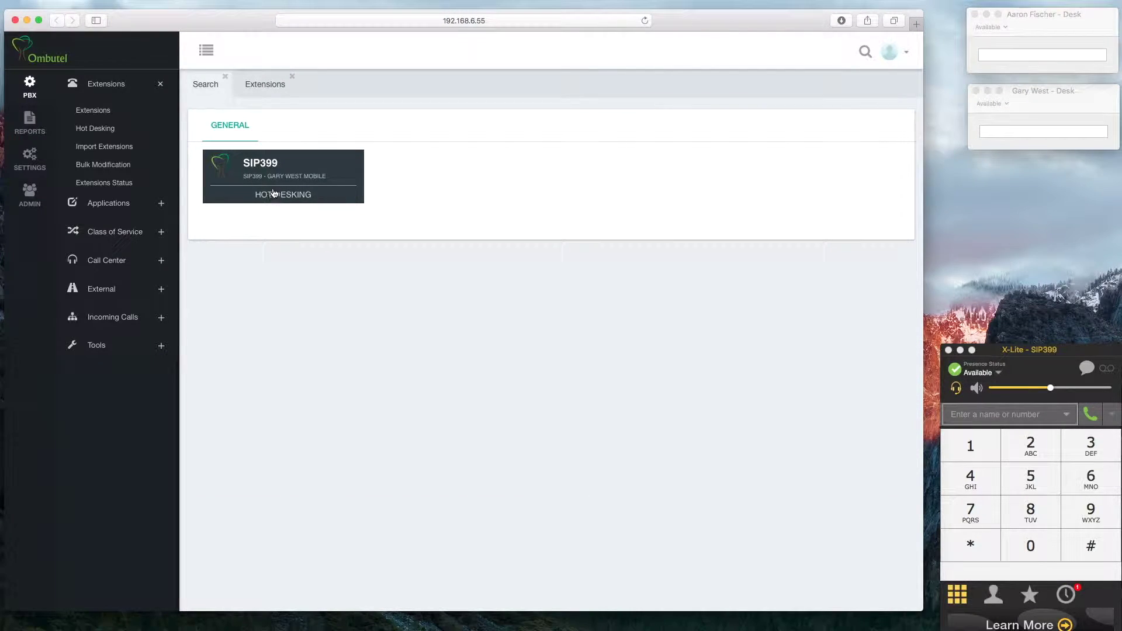
pyautogui.click(263, 171)
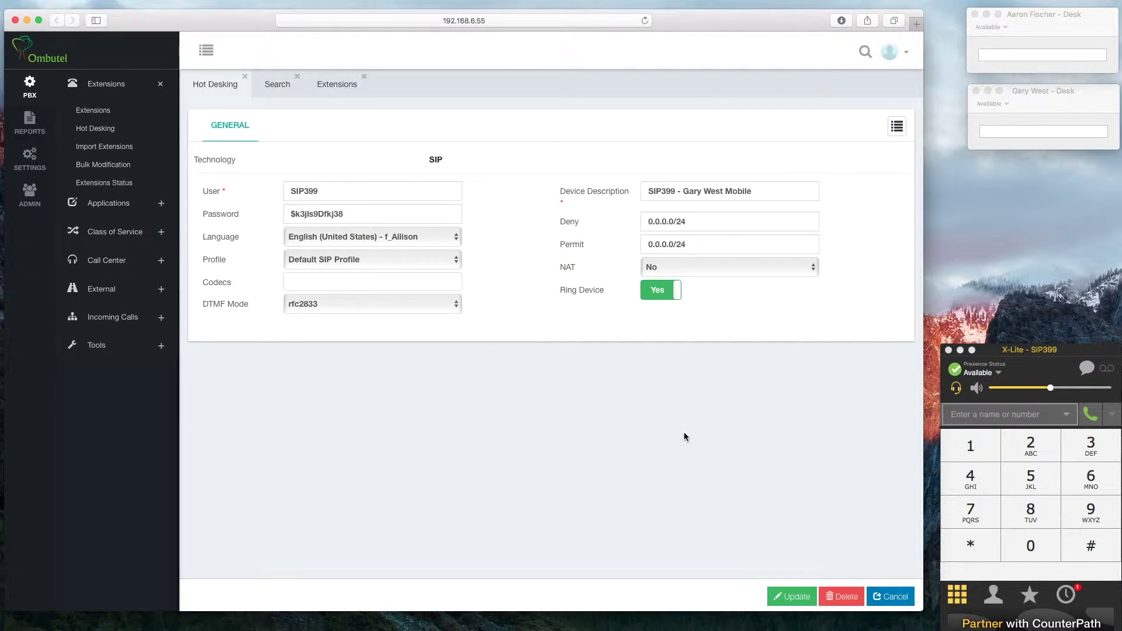
# Step: Delete the SIP399 record, apply the change, and verify the hot desk phone list
pyautogui.click(841, 598)
pyautogui.click(608, 138)
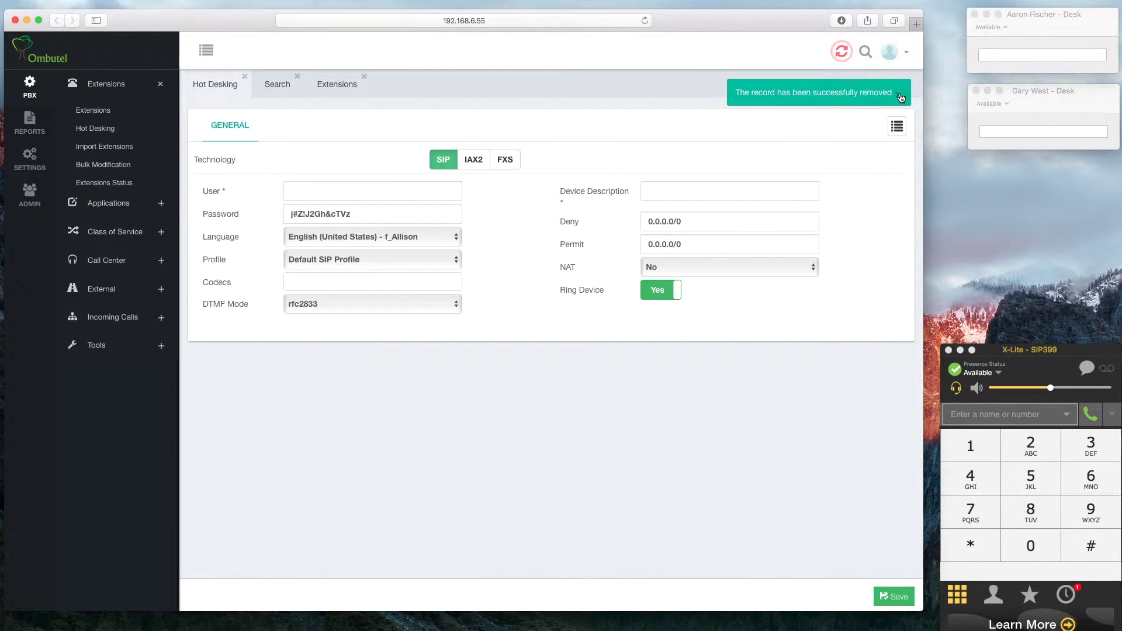
pyautogui.click(842, 51)
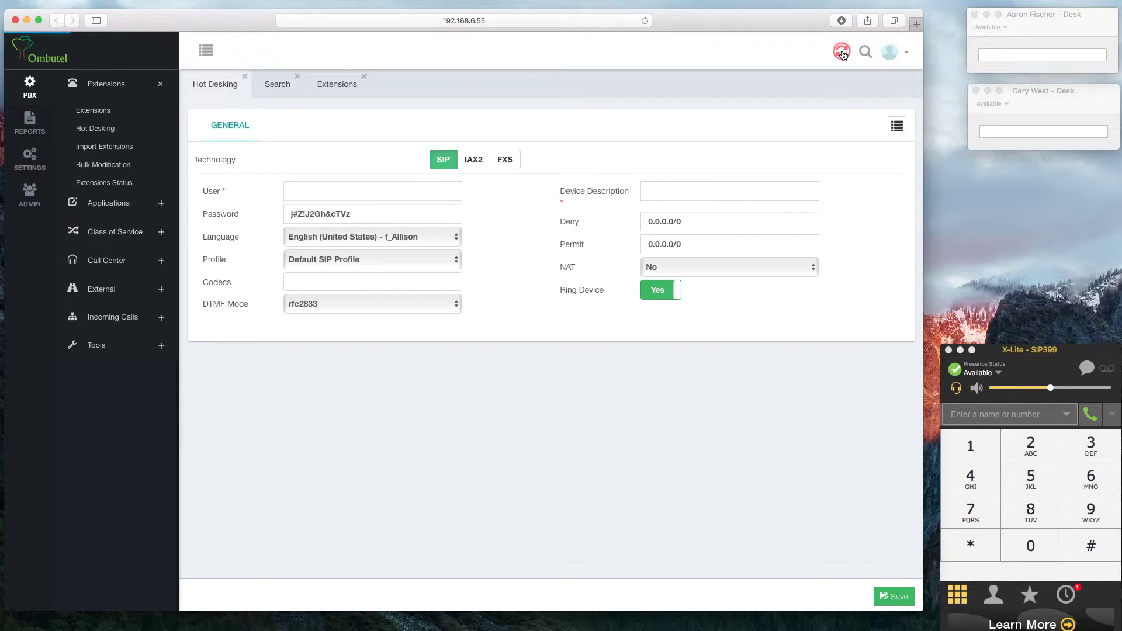
pyautogui.click(898, 127)
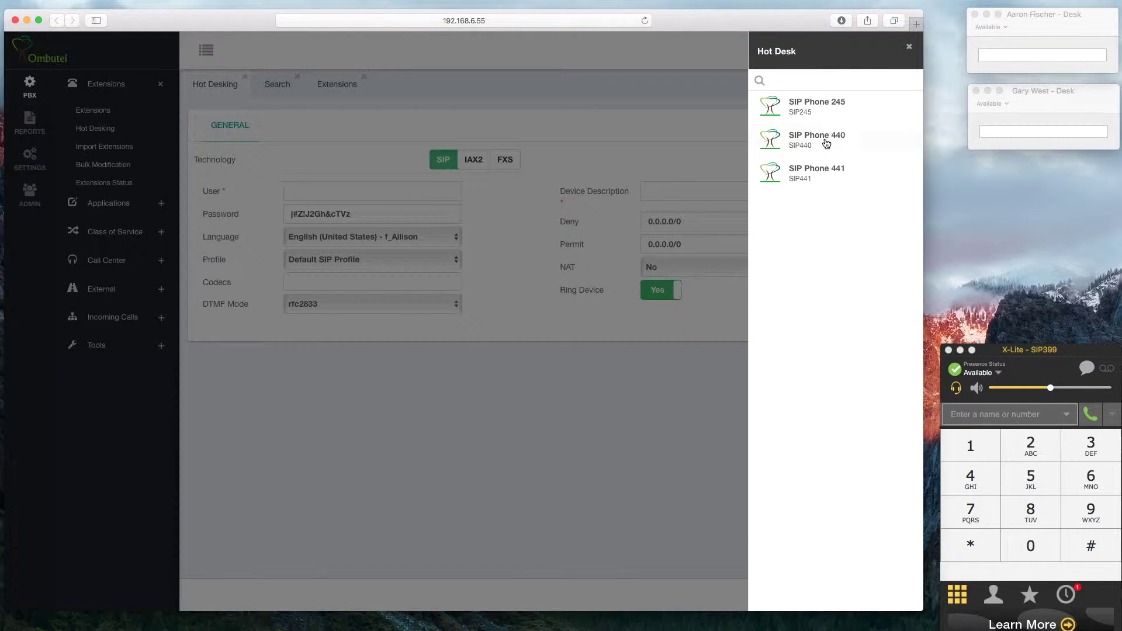
pyautogui.click(910, 47)
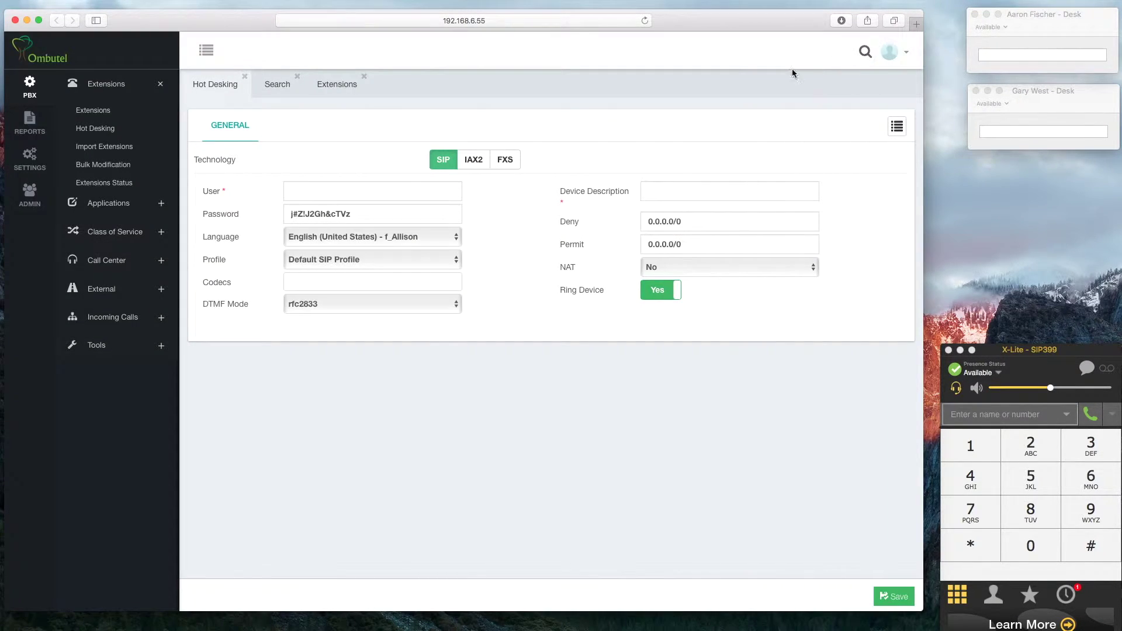
pyautogui.click(335, 86)
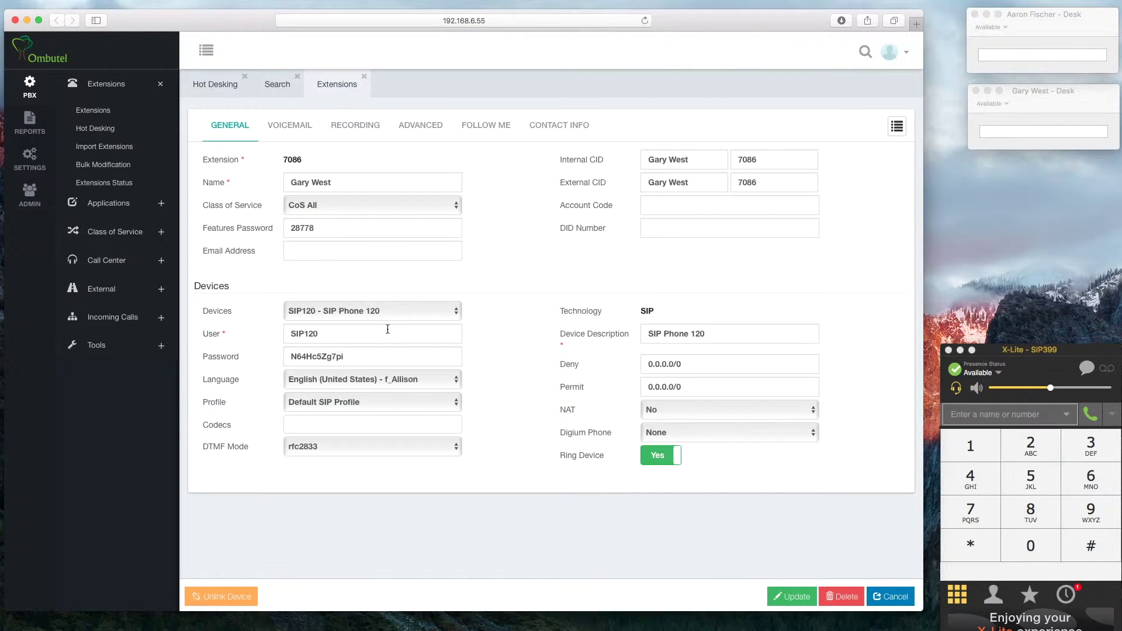
pyautogui.click(392, 313)
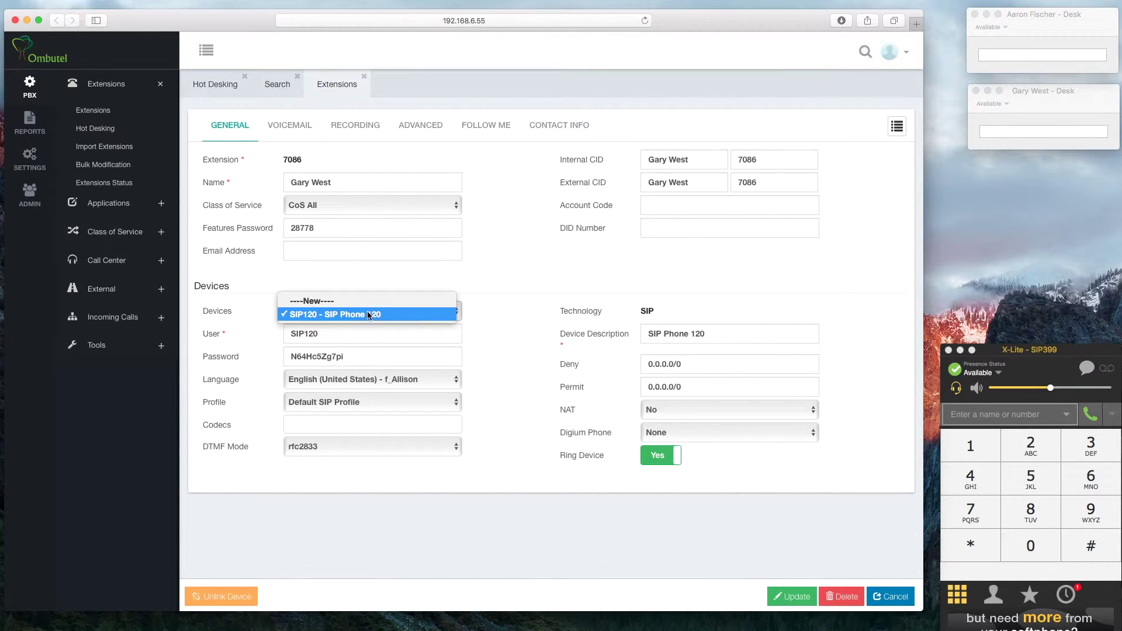
pyautogui.click(391, 268)
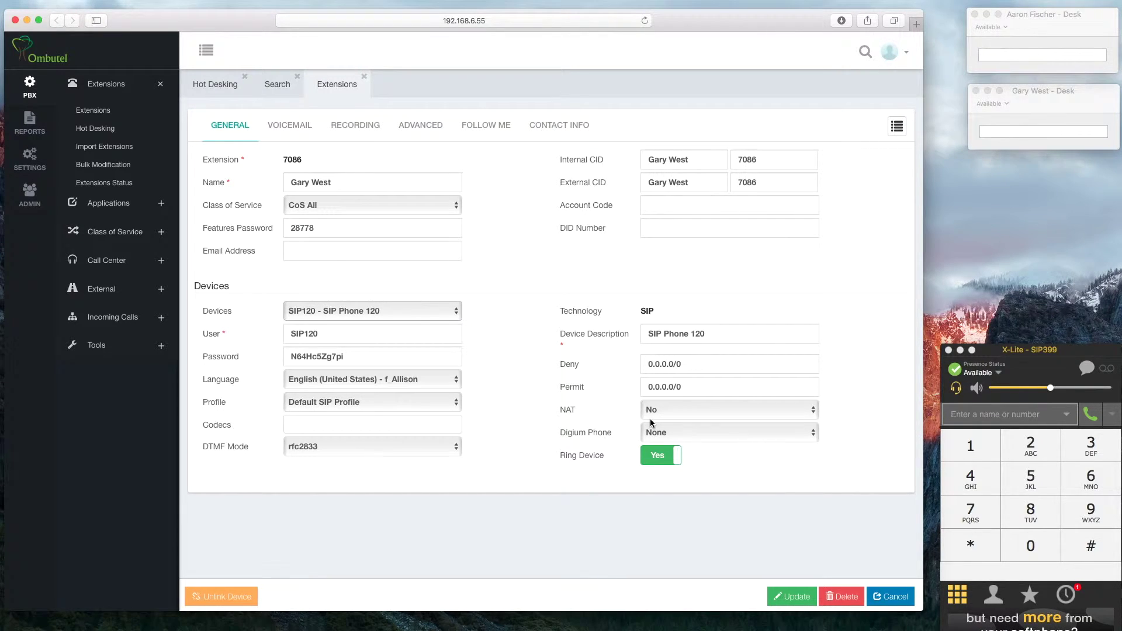